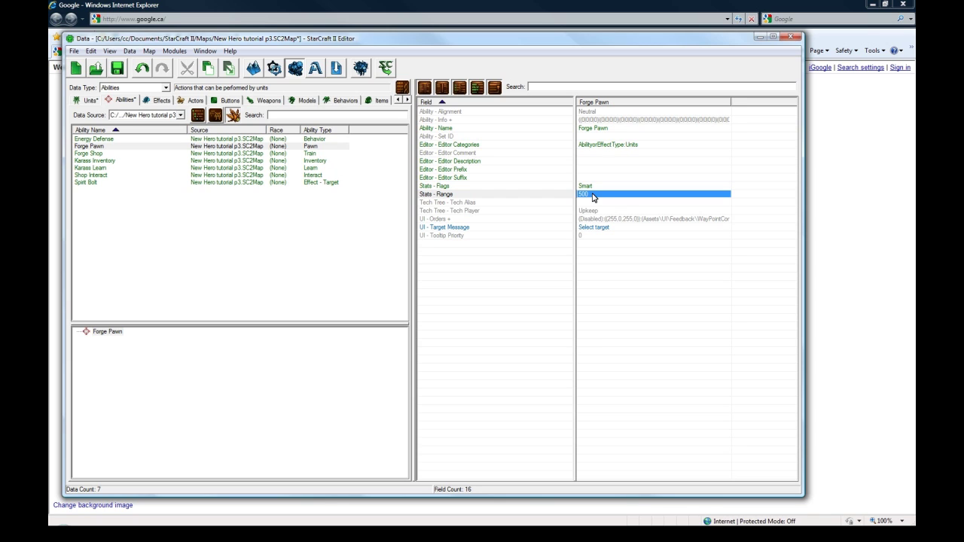
click(597, 189)
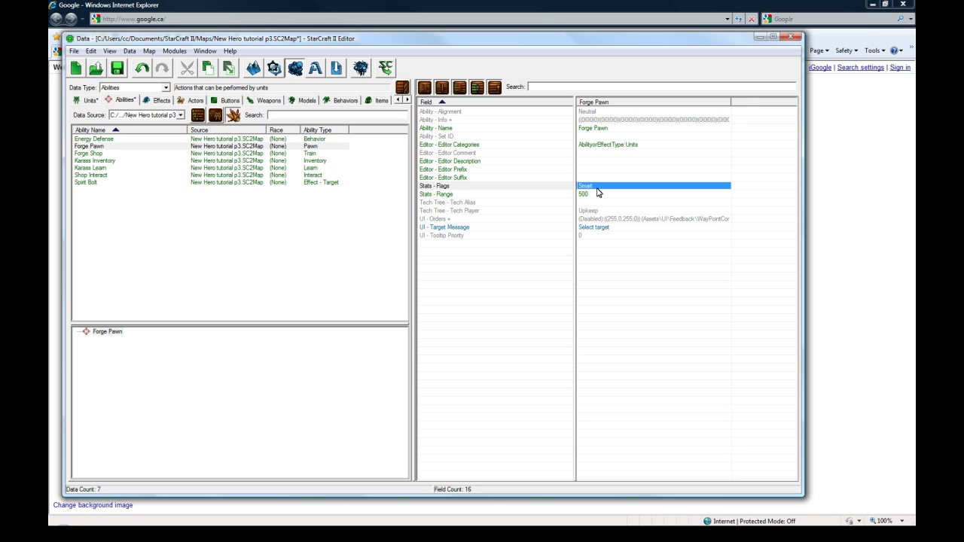
click(590, 195)
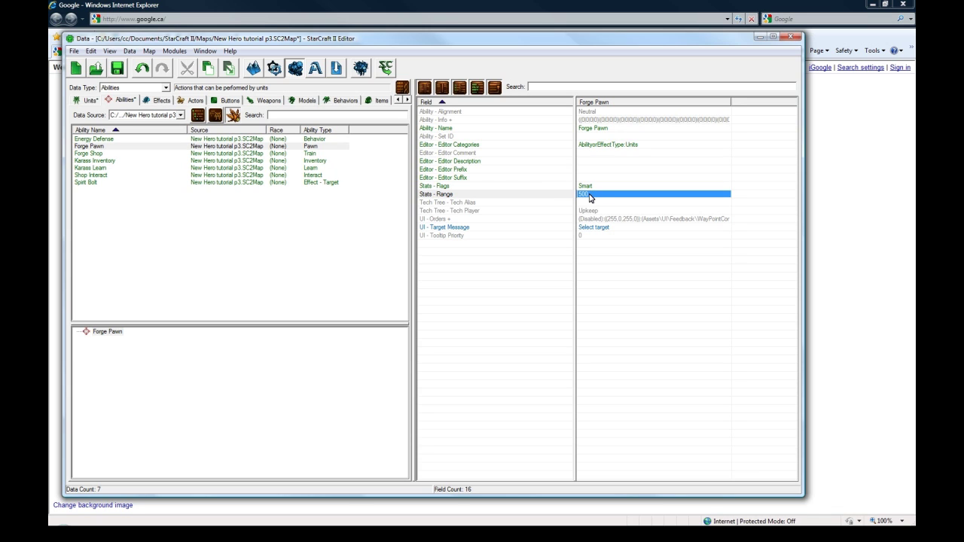
click(595, 188)
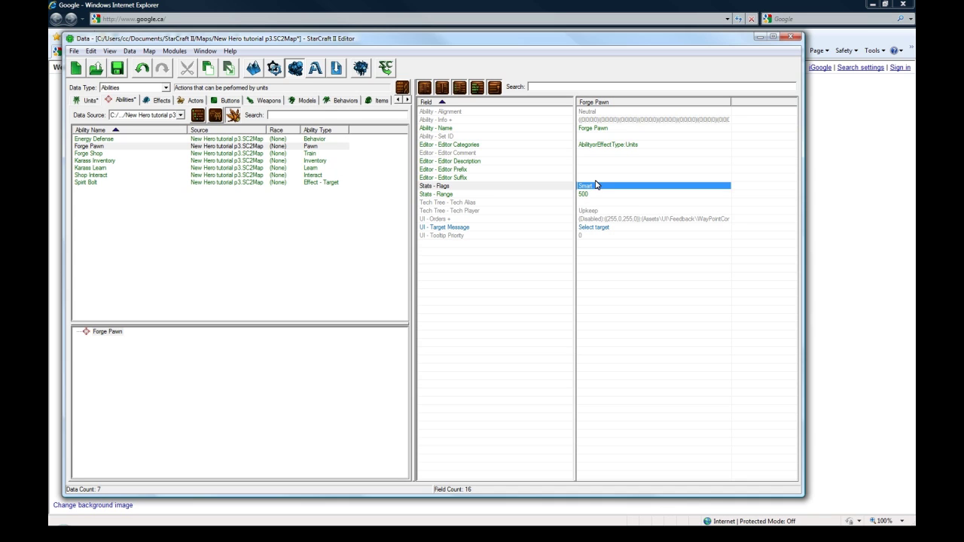
- Open the Forge Pawn ability's Info values and set the Pawn1 entry's Custom Resource refund fraction to 0.5
double_click(603, 120)
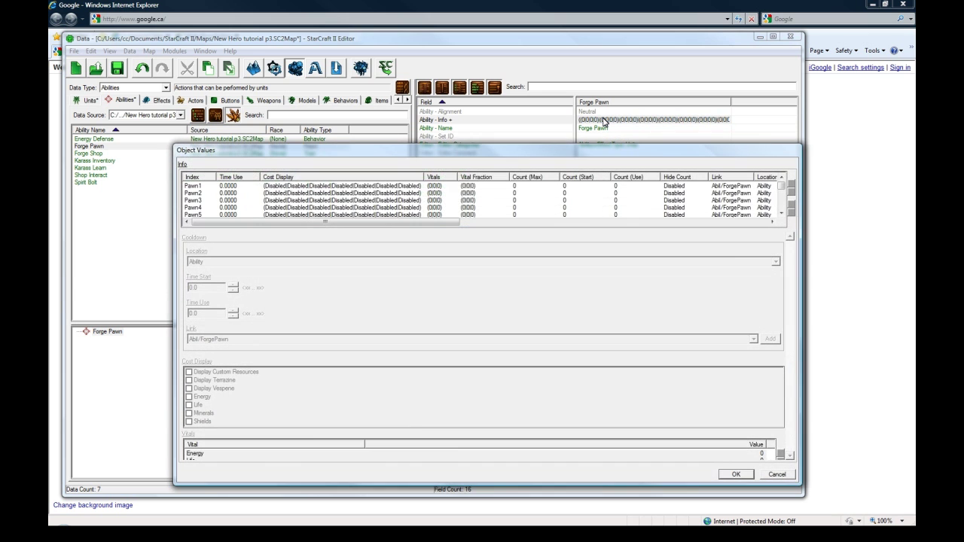
click(599, 185)
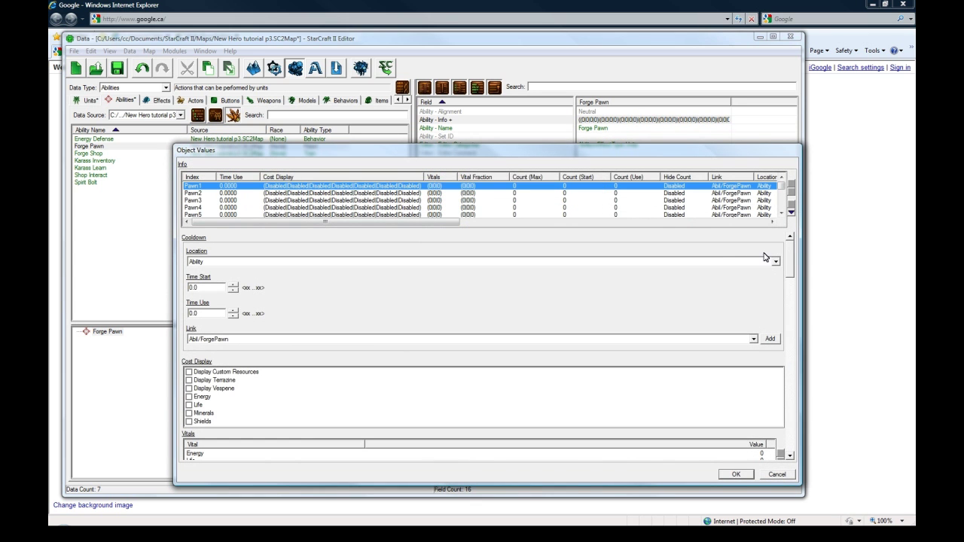
drag(788, 253, 786, 397)
click(726, 372)
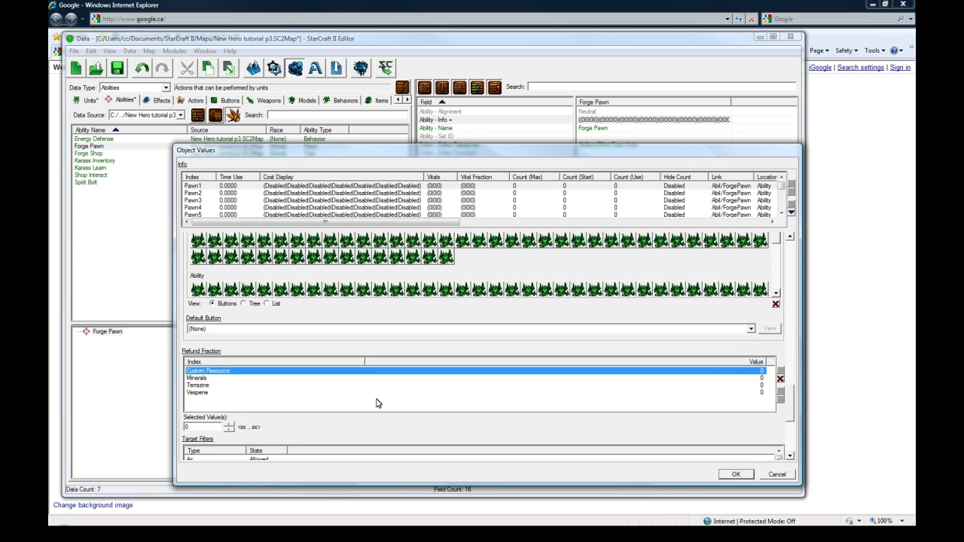
click(187, 427)
text(1)
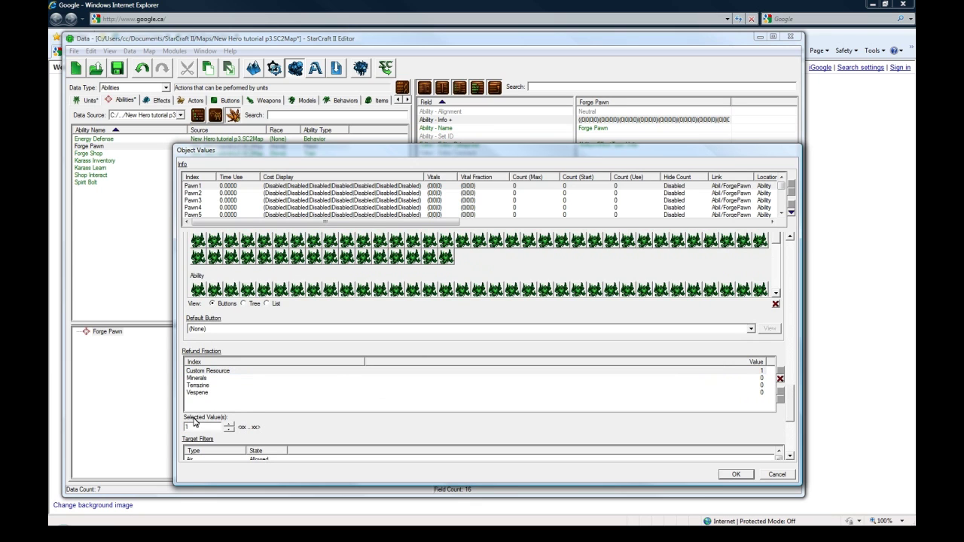
- Set Pawn1's Minerals, Terrazine and Vespene refund fractions to 0.5 and accept the ability's Info values
click(210, 379)
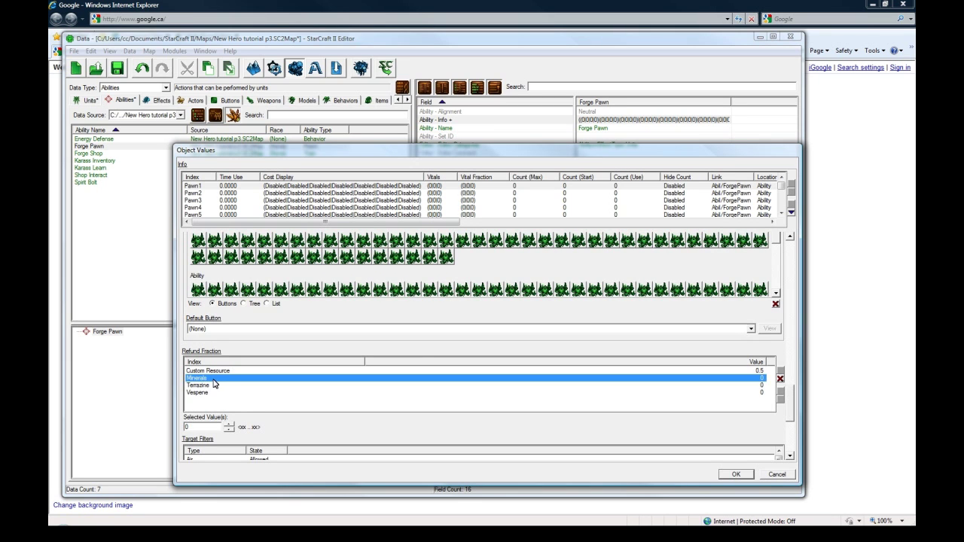
drag(197, 428, 157, 427)
shift+click(200, 390)
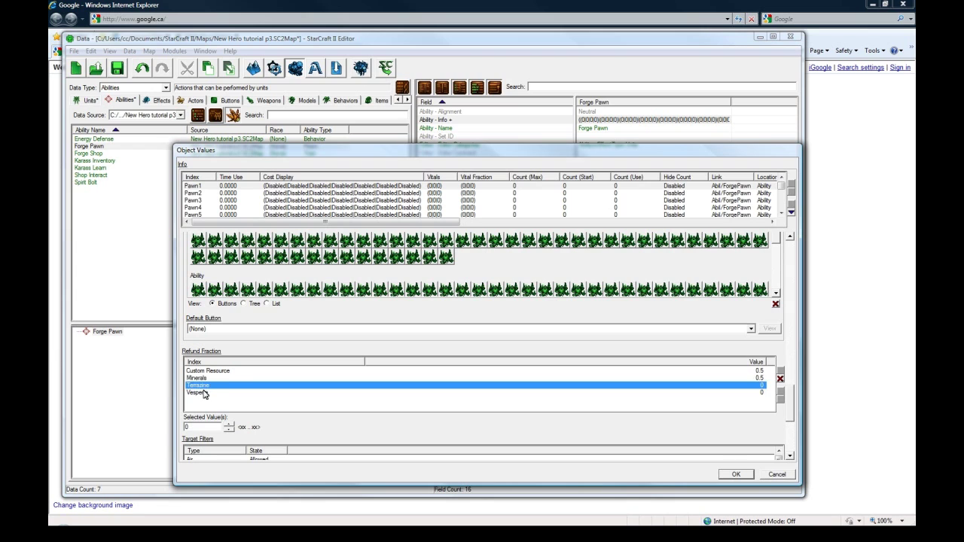
click(187, 427)
click(208, 393)
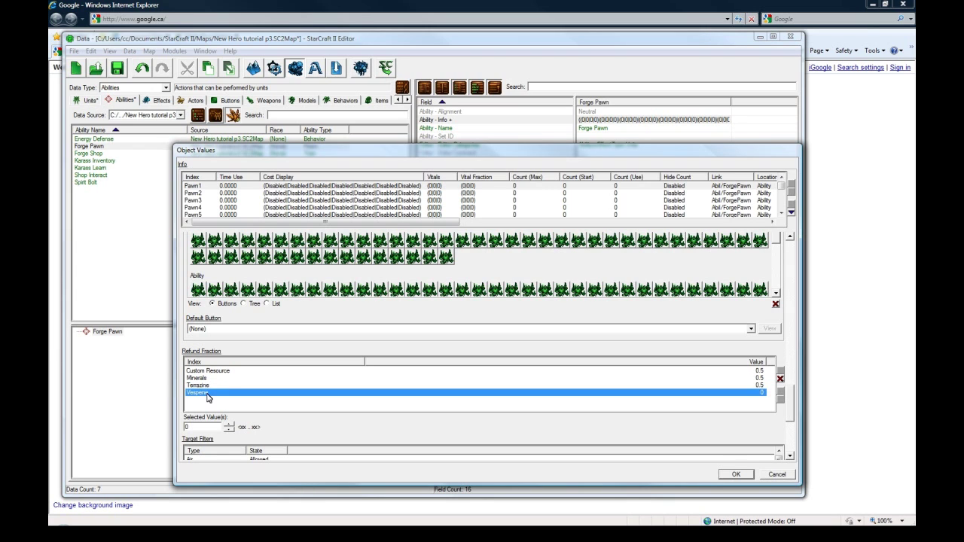
drag(196, 427, 165, 428)
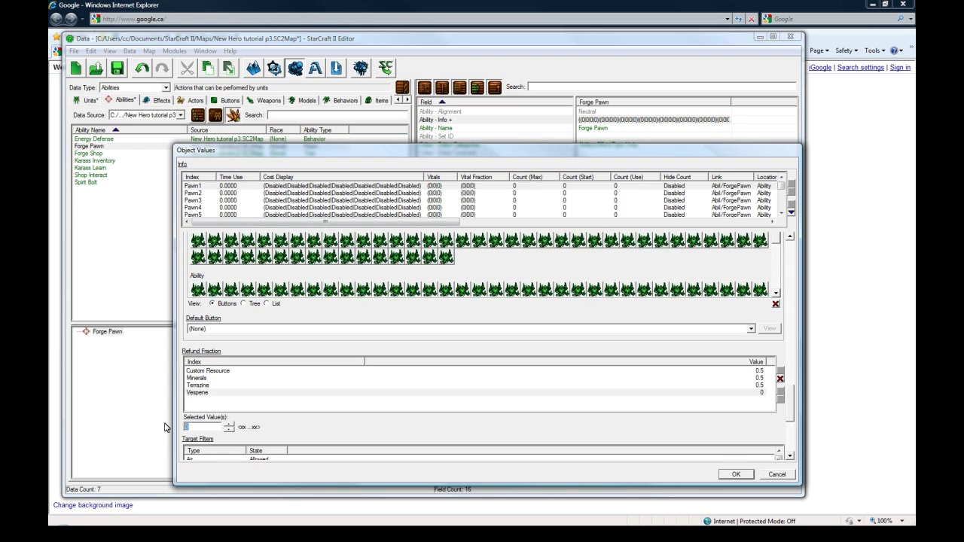
click(288, 186)
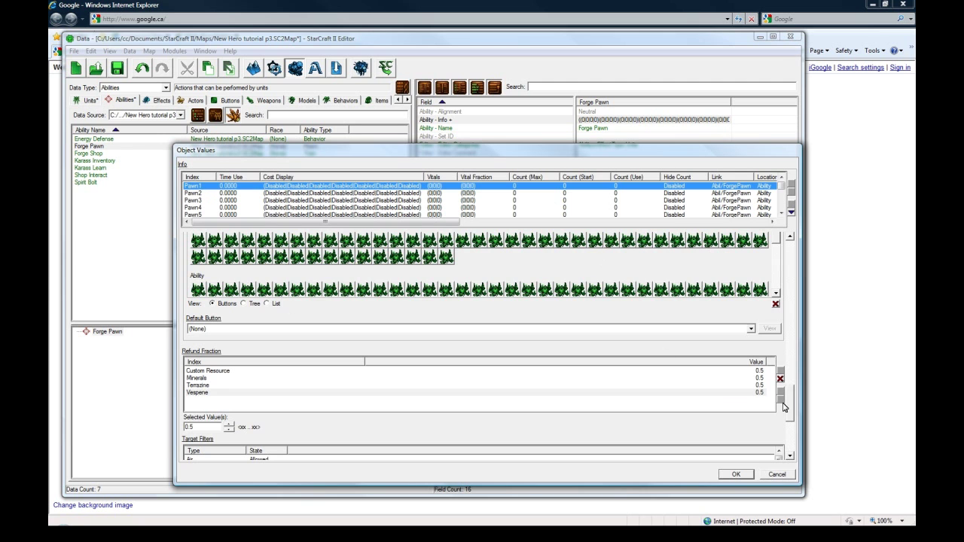
drag(789, 399, 783, 427)
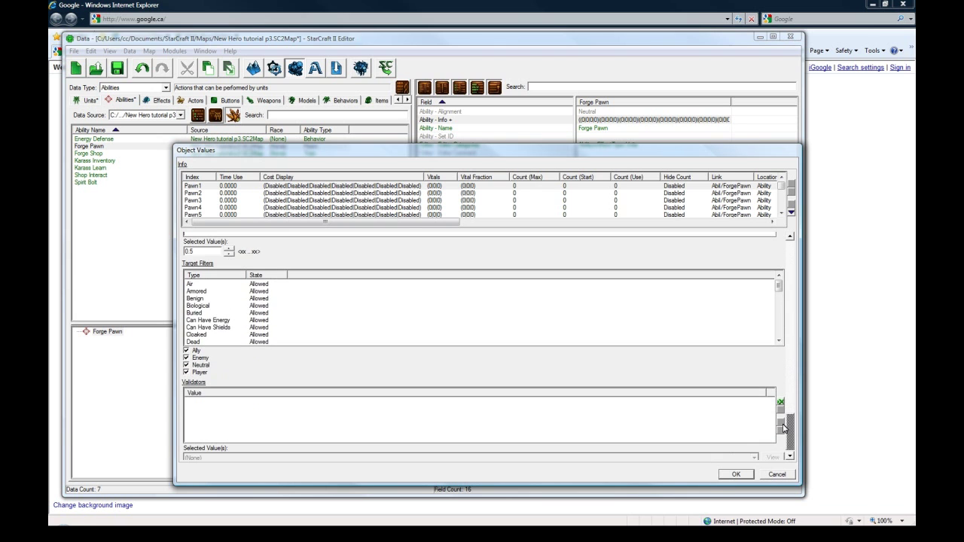
click(739, 476)
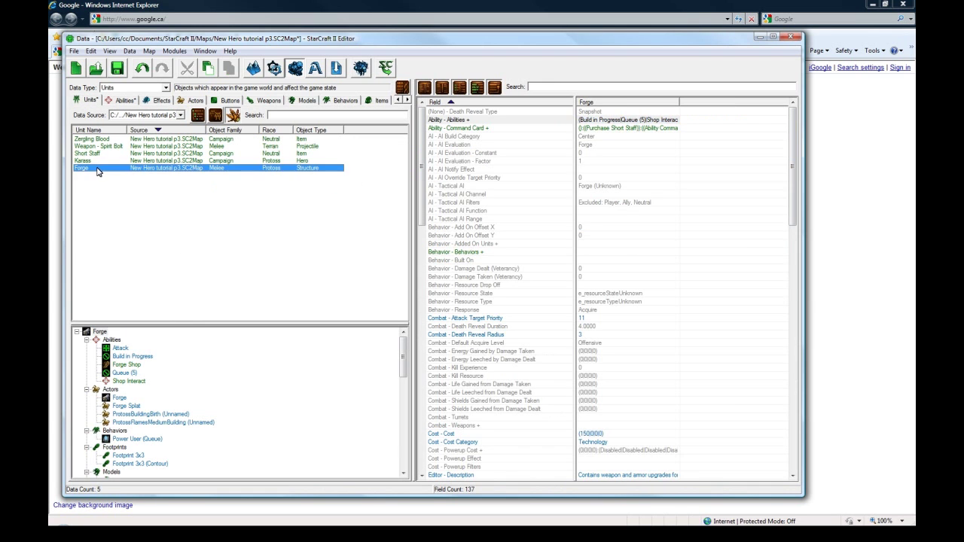
- Add the Forge Pawn ability to the Forge unit's list of abilities
double_click(609, 124)
right_click(241, 217)
click(256, 224)
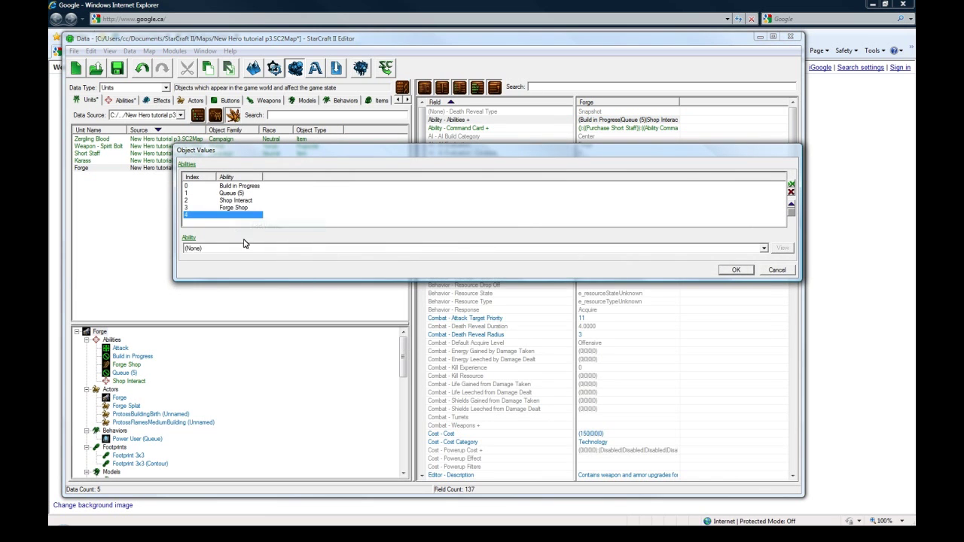
click(243, 248)
scroll(226, 376, down, 5)
click(222, 435)
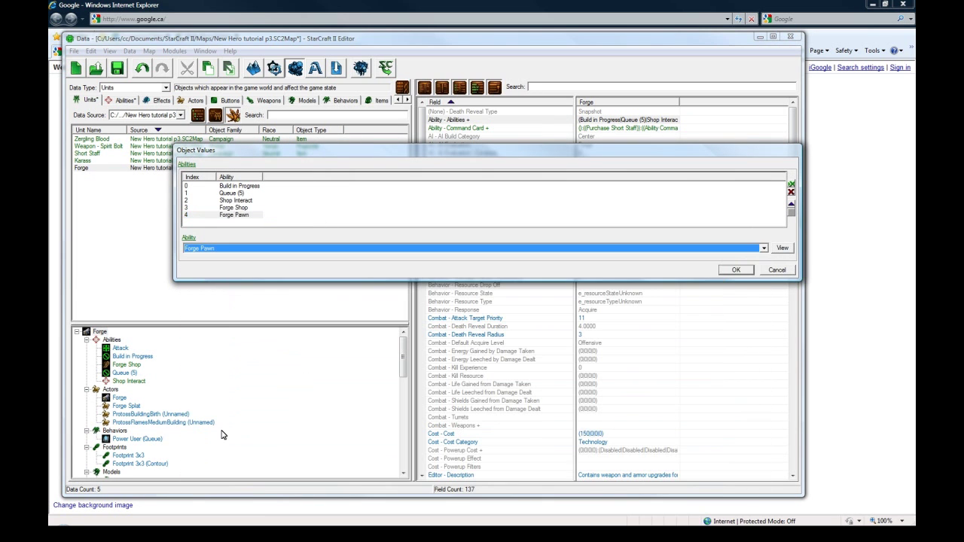
click(736, 270)
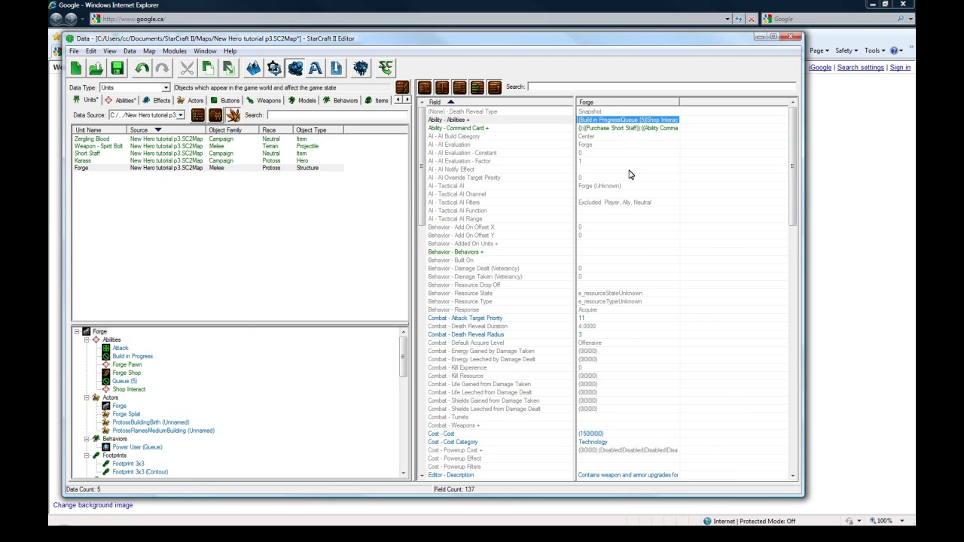
- Switch to the Terrain editor and place a neutral Protoss Forge structure just above the hero and the two item crates
click(361, 533)
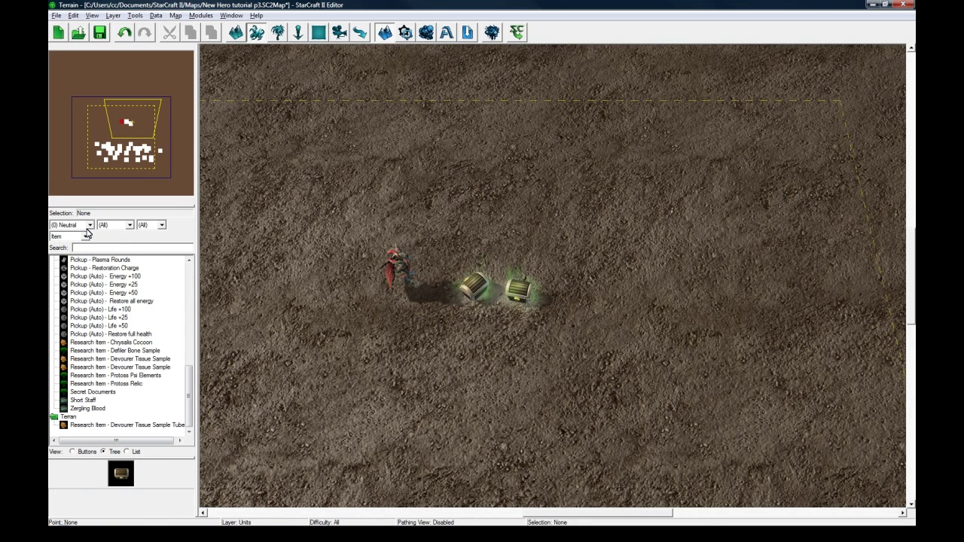
click(85, 235)
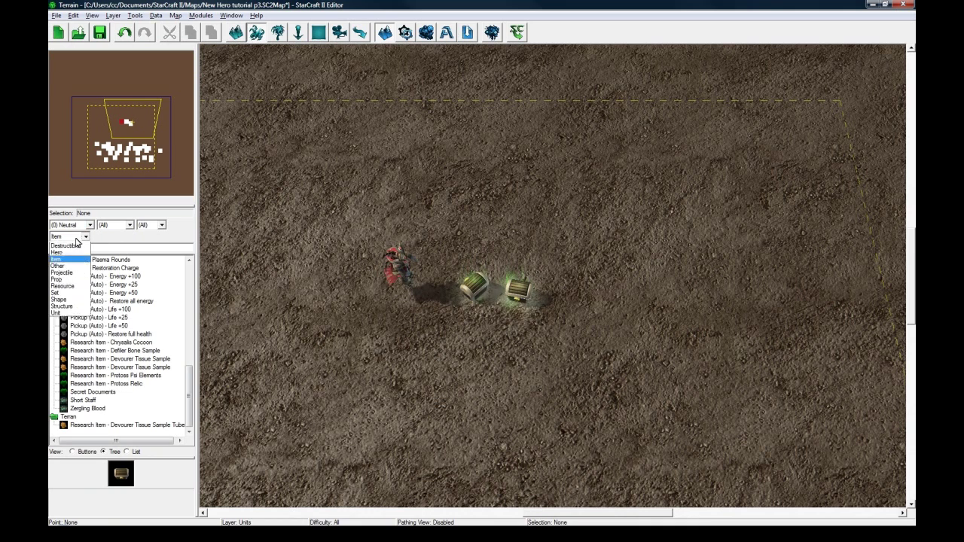
click(83, 318)
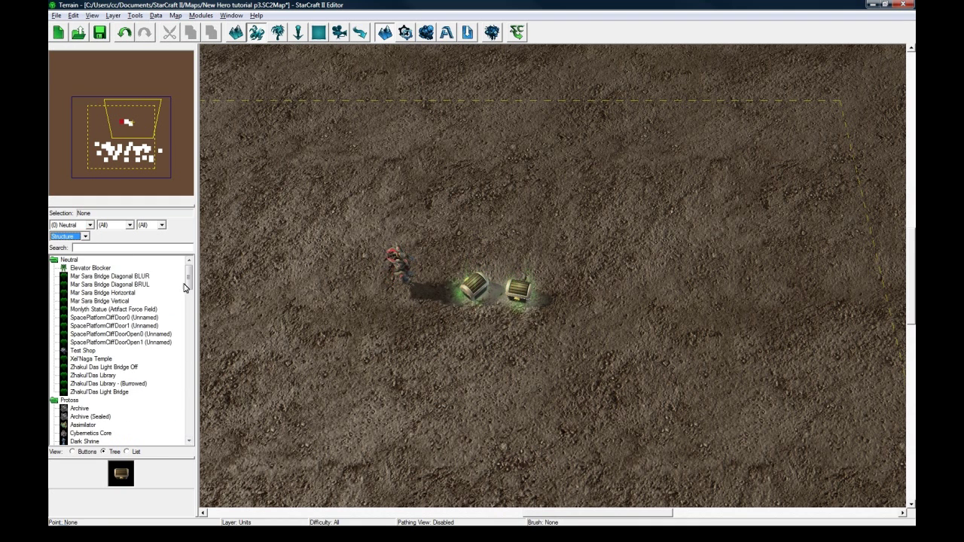
drag(189, 277, 189, 290)
click(77, 367)
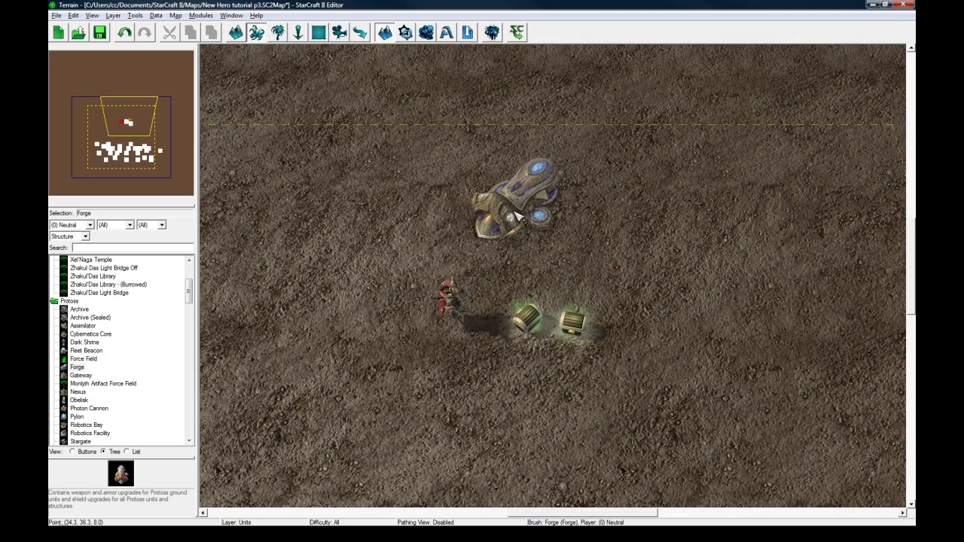
click(516, 205)
key(Escape)
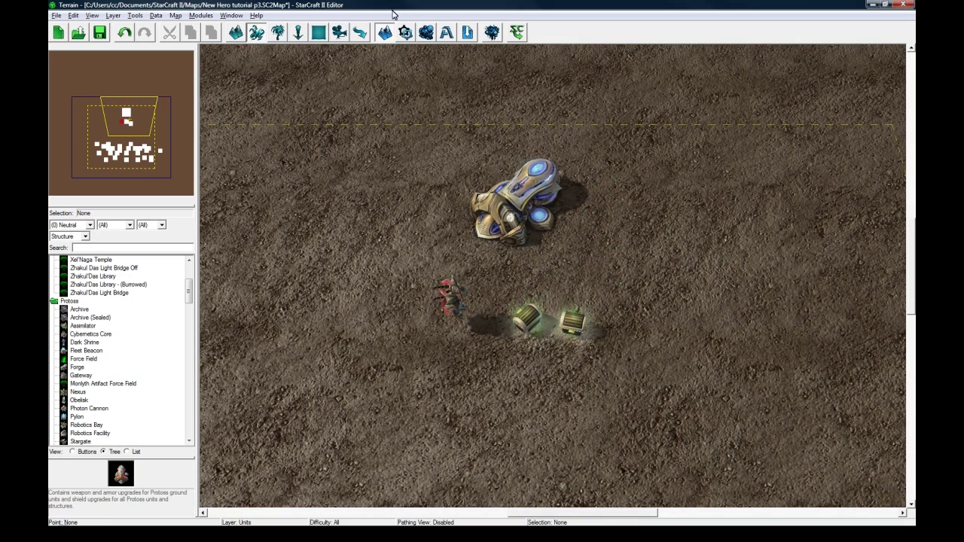
- Return to the Data editor and save the map
click(425, 32)
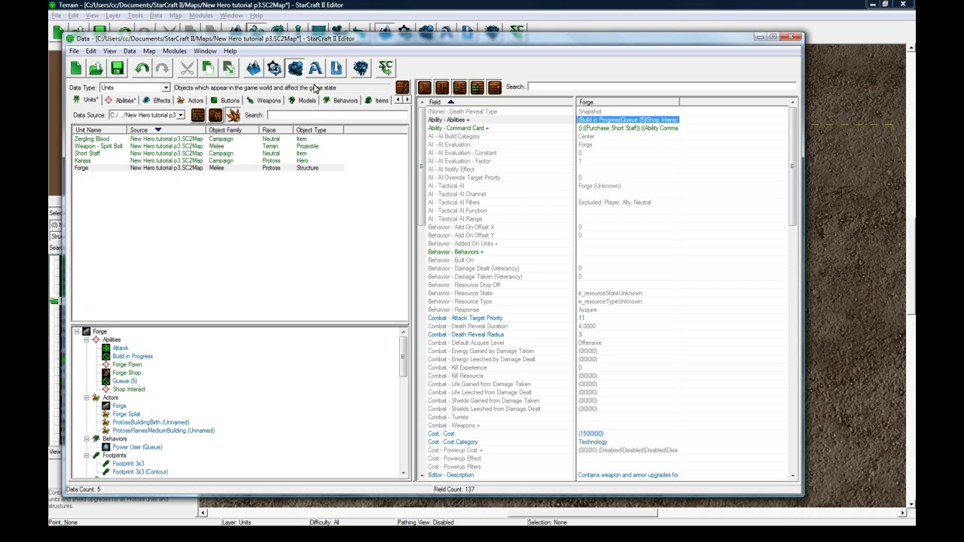
click(147, 90)
click(147, 90)
click(120, 69)
click(118, 68)
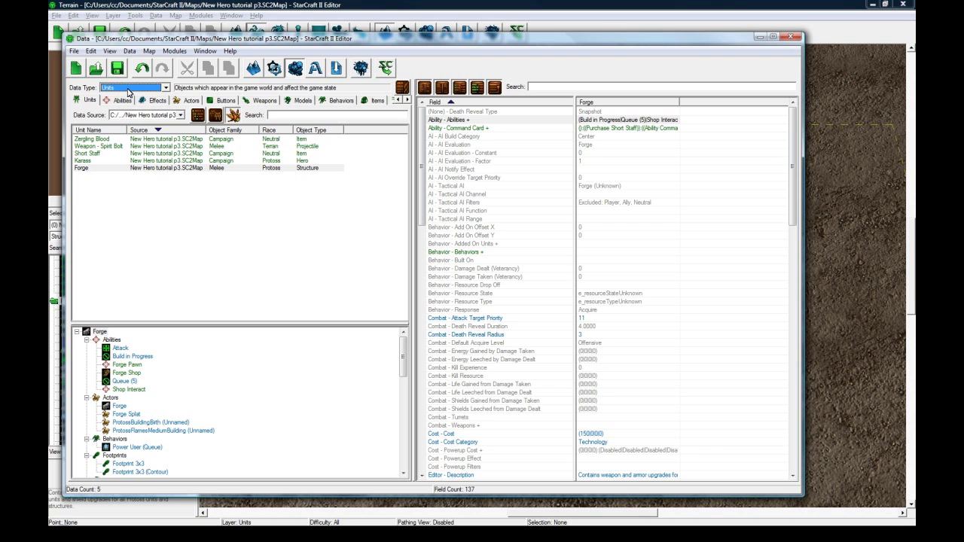
- Switch the data type to Loot
click(128, 91)
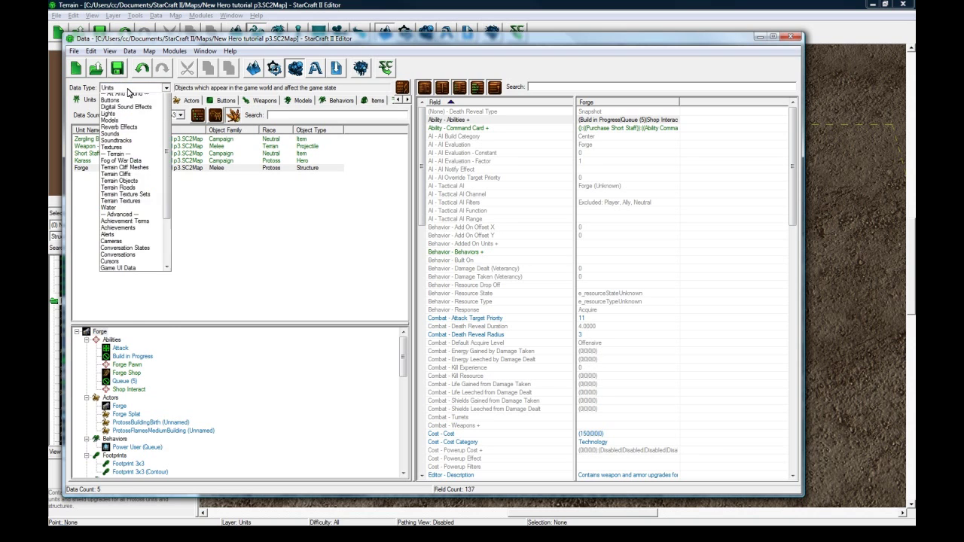
scroll(132, 126, up, 10)
scroll(132, 127, down, 7)
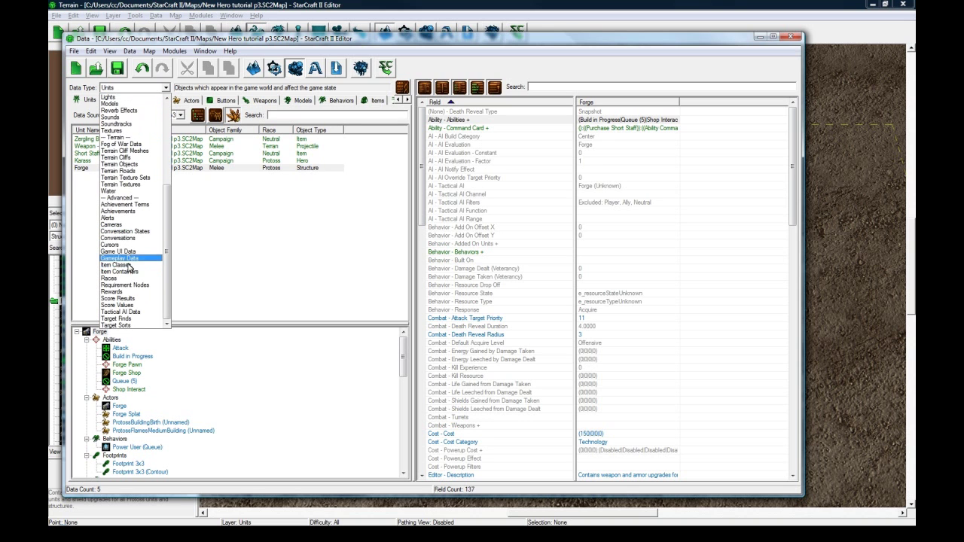
scroll(131, 260, up, 7)
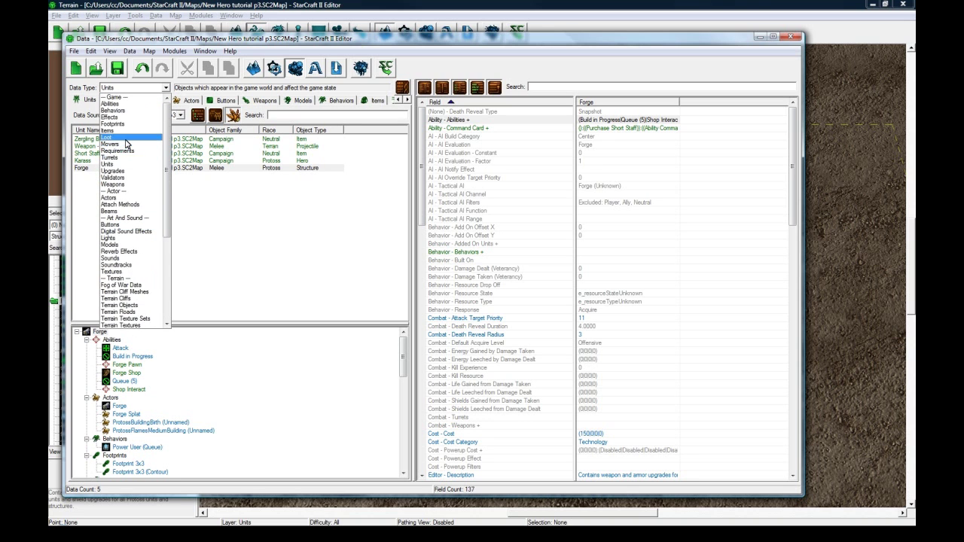
click(109, 138)
- Create a loot object named Zergling Blood Loot with the suggested ID ZerglingBloodLoot and loot type Item
right_click(116, 156)
click(132, 154)
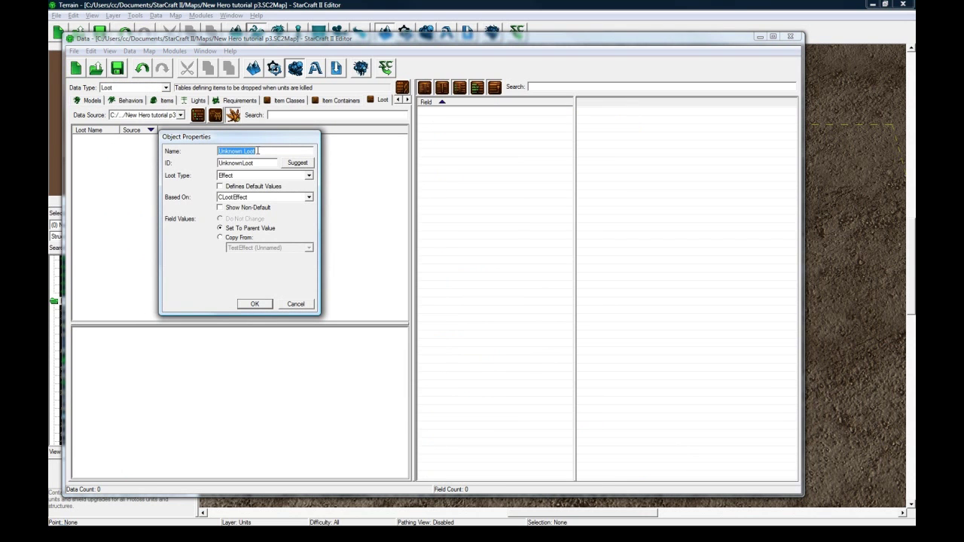
text(Zergling)
click(297, 163)
click(283, 177)
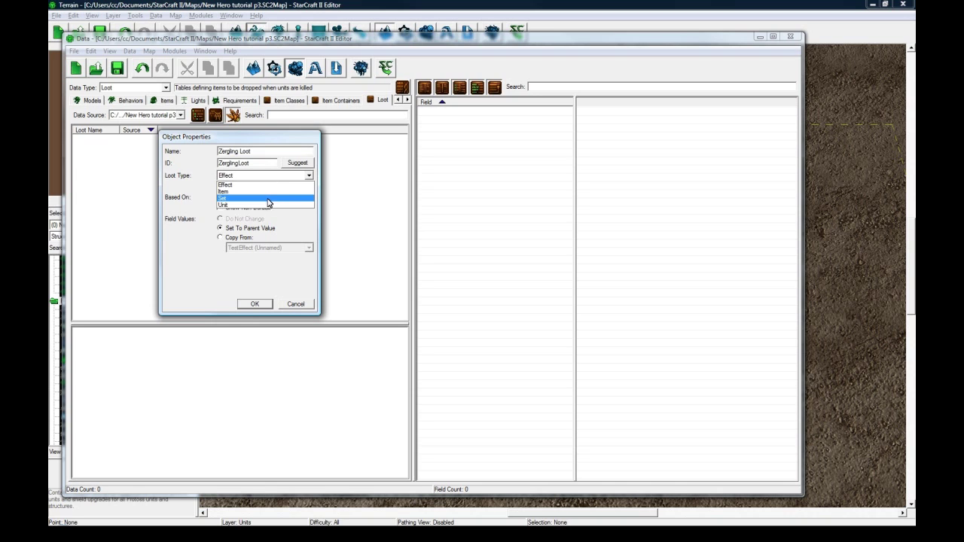
click(267, 191)
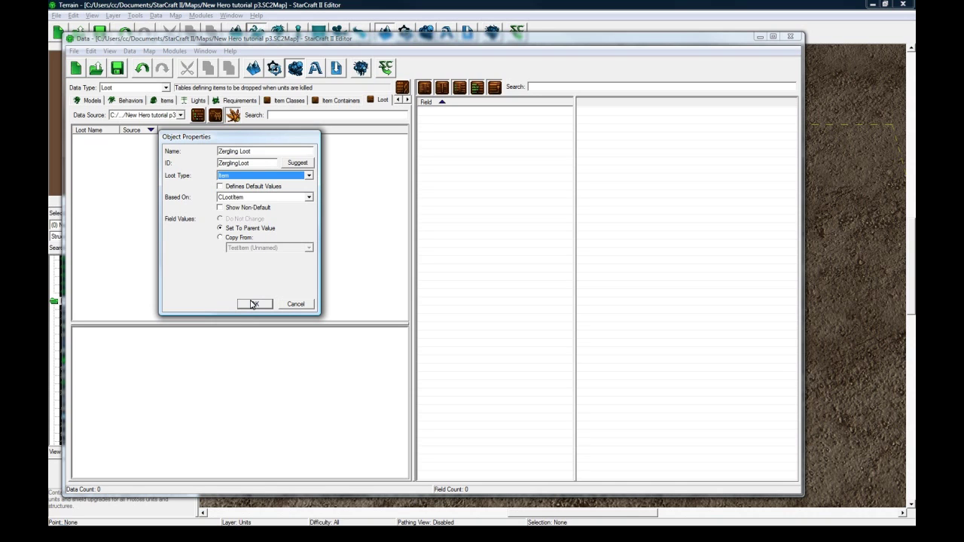
click(253, 306)
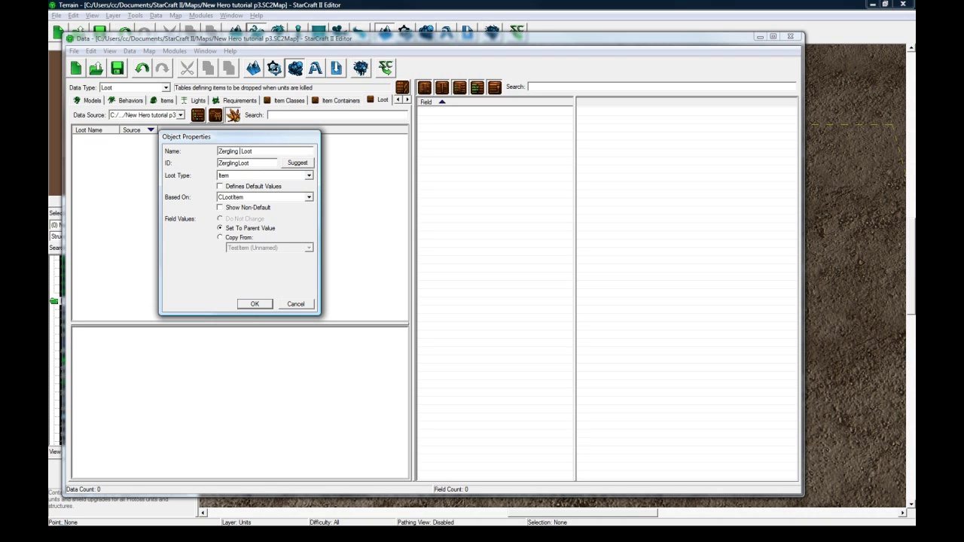
click(298, 163)
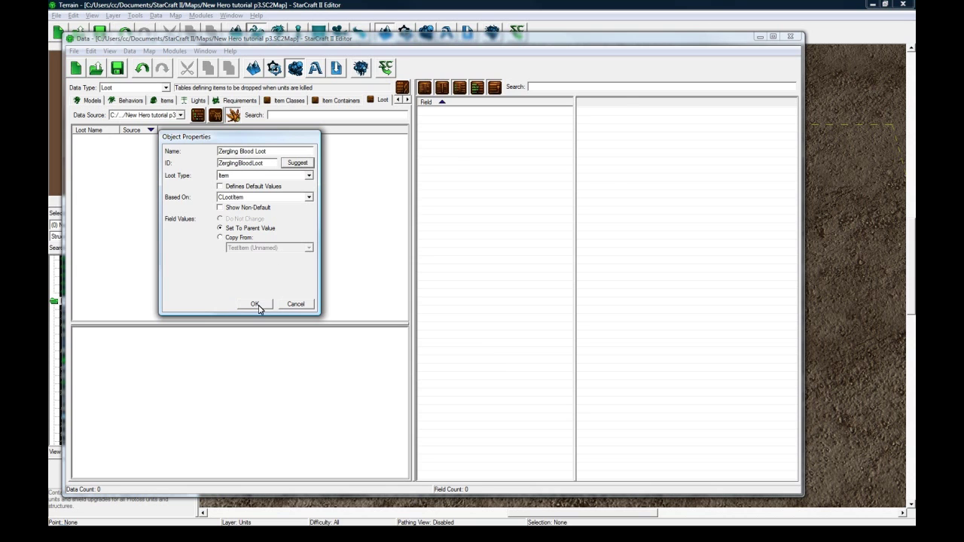
click(256, 303)
- Inspect the Classes and Maximum Level fields of Zergling Blood Loot
click(612, 137)
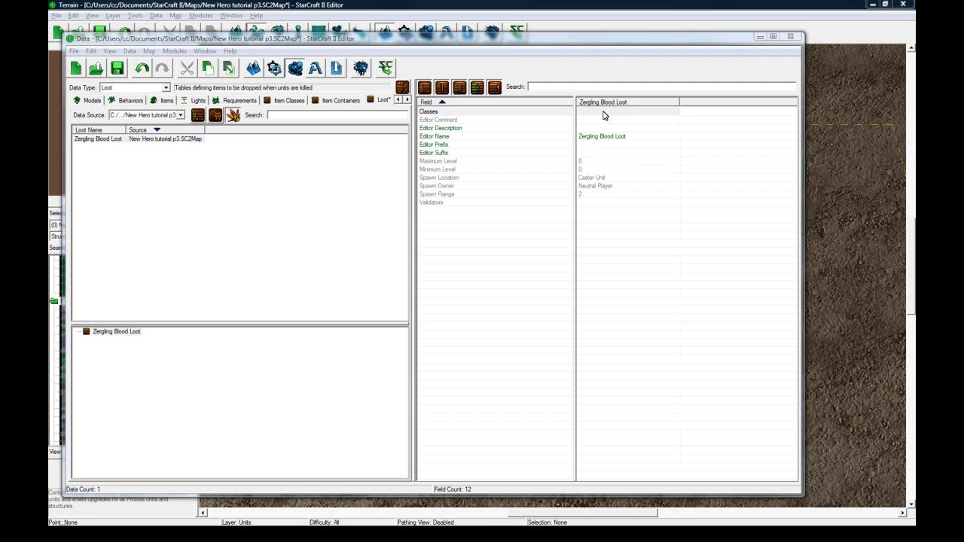
double_click(604, 112)
click(777, 255)
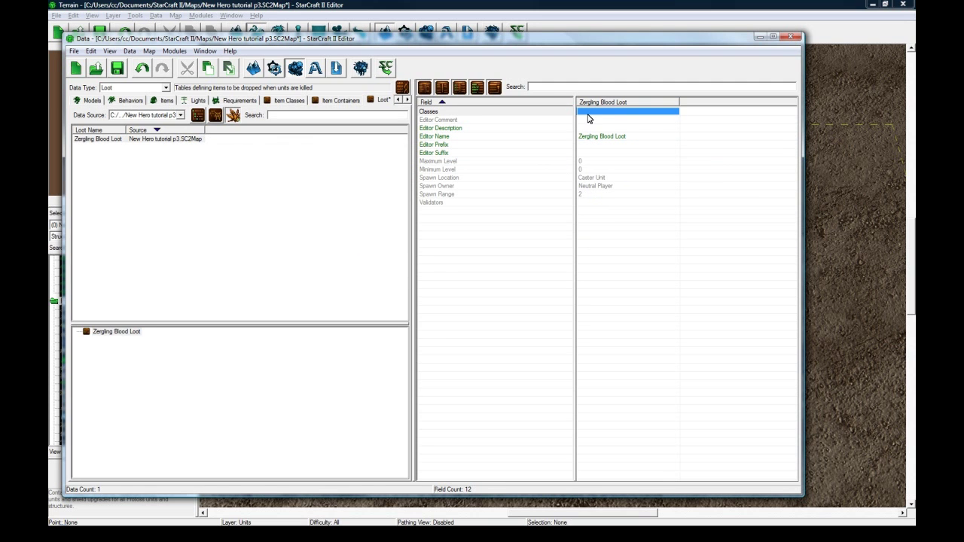
click(585, 162)
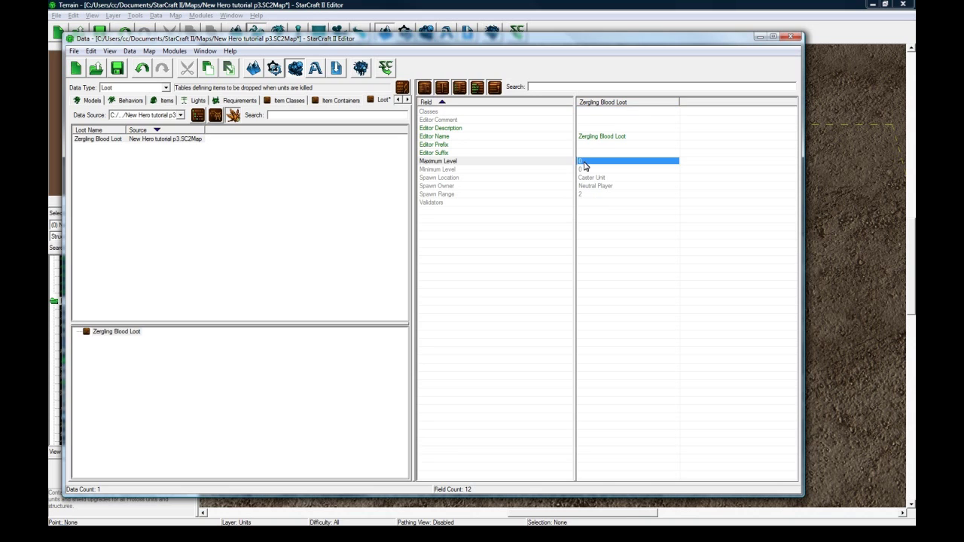
- Check the Minimum Level, Classes and Maximum Level fields of the Zergling Blood Loot object
click(596, 170)
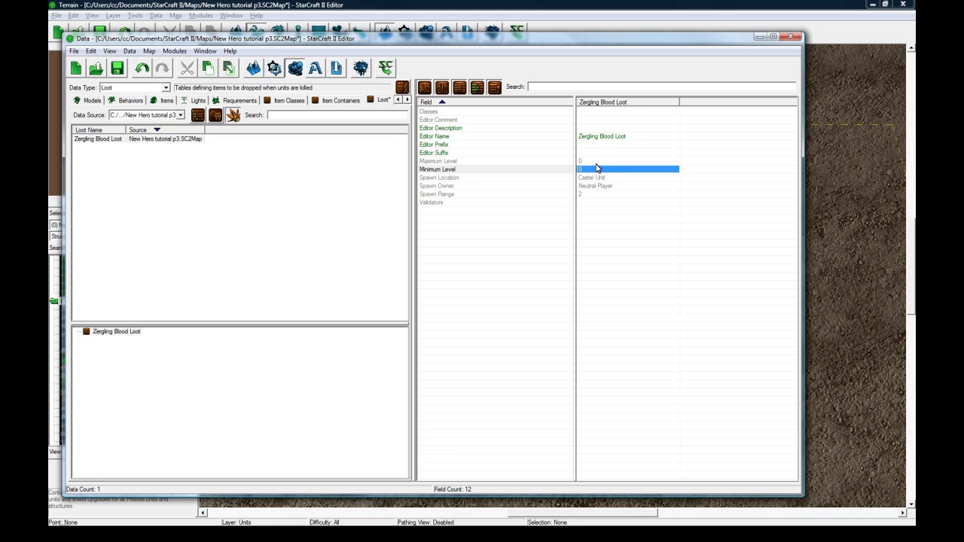
double_click(594, 112)
click(777, 255)
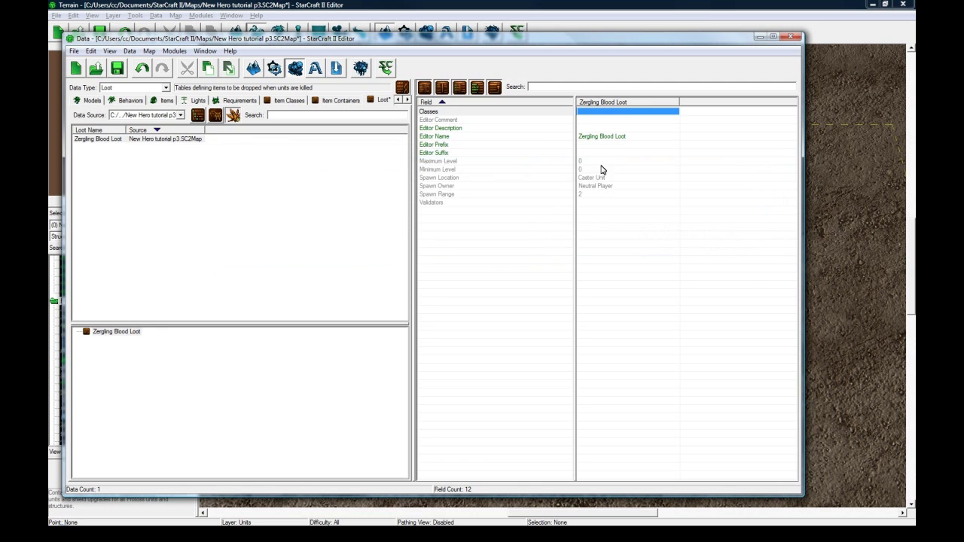
click(595, 162)
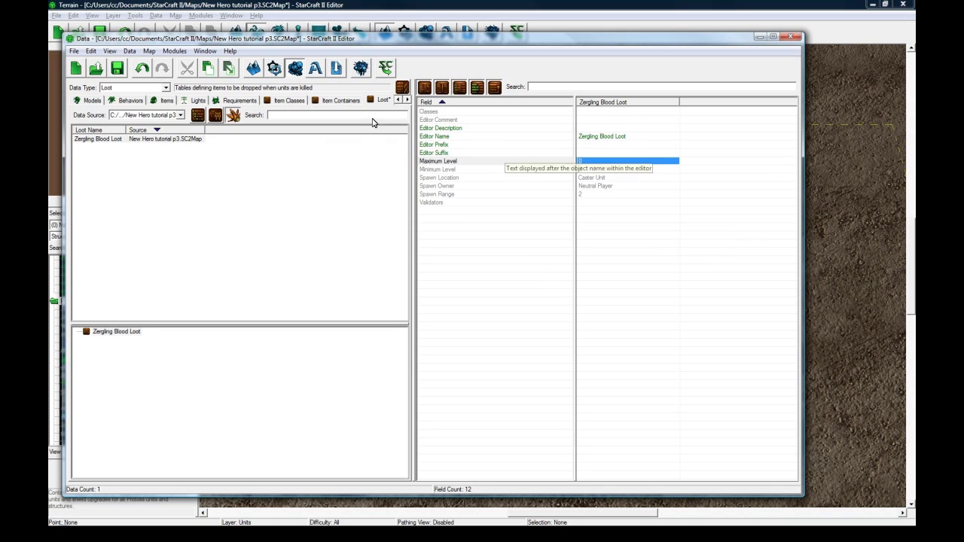
- Change the loot type of the Zergling Blood Loot object to Set
right_click(118, 139)
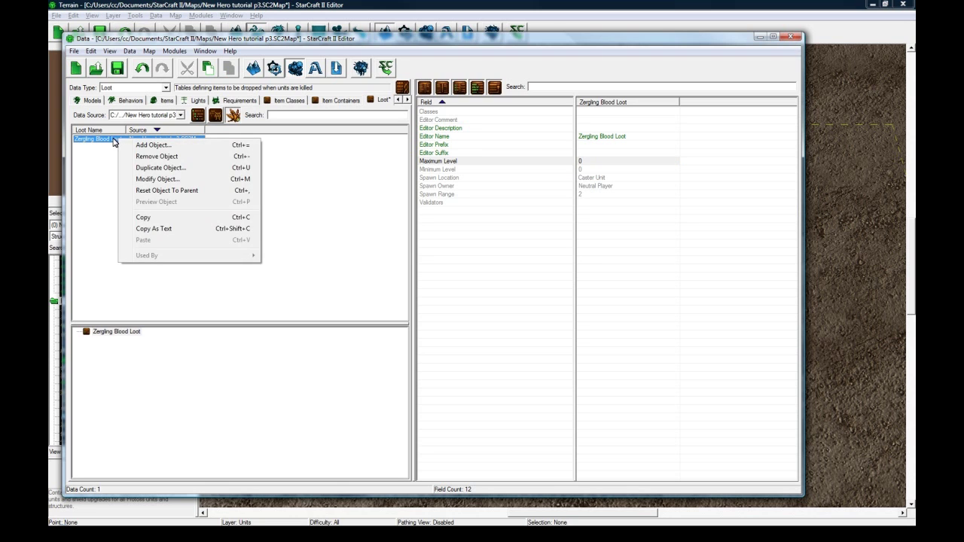
click(113, 139)
double_click(113, 142)
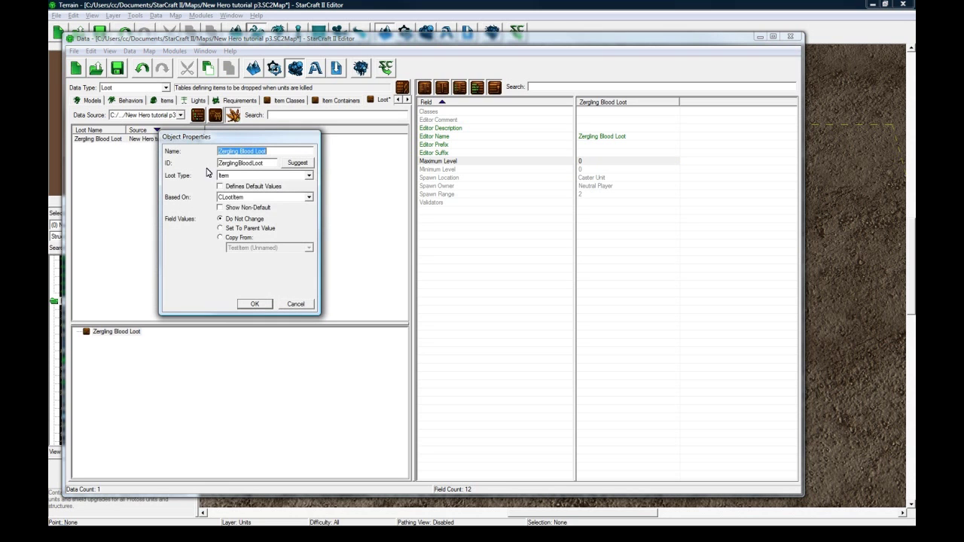
click(249, 178)
click(249, 186)
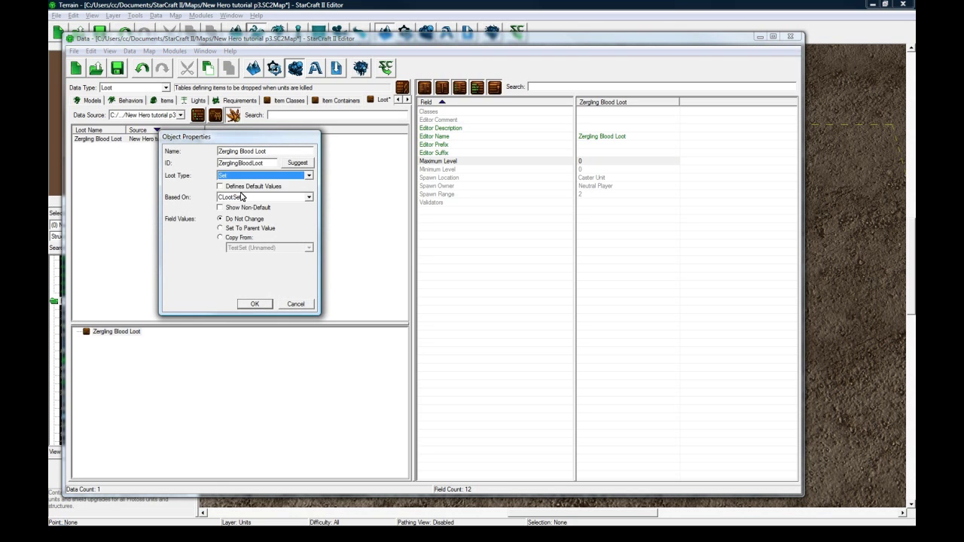
click(253, 178)
click(256, 197)
click(255, 304)
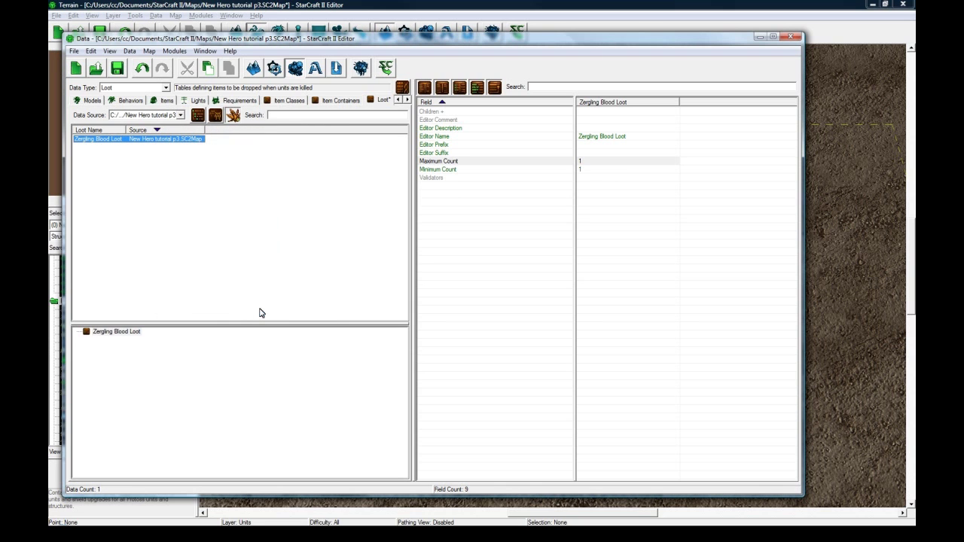
double_click(605, 111)
right_click(269, 198)
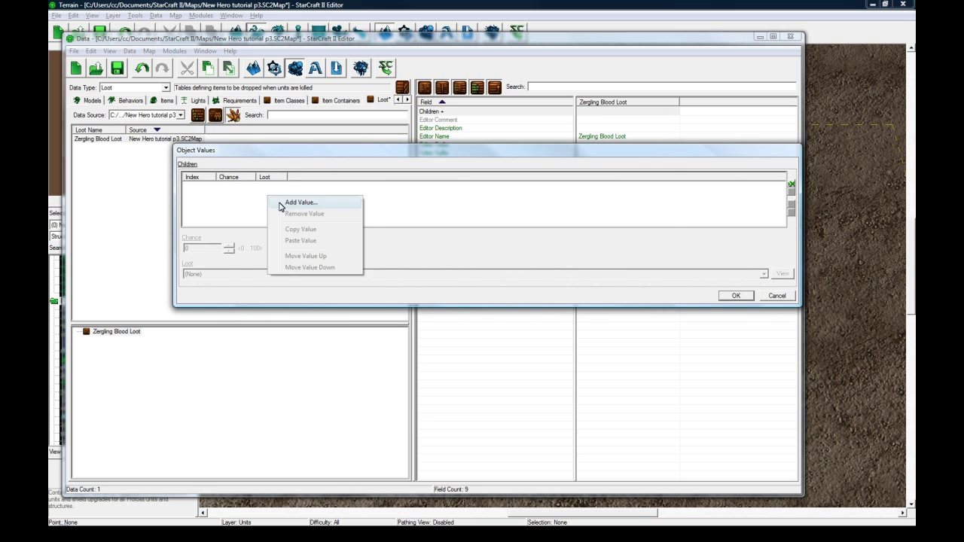
click(280, 204)
click(209, 276)
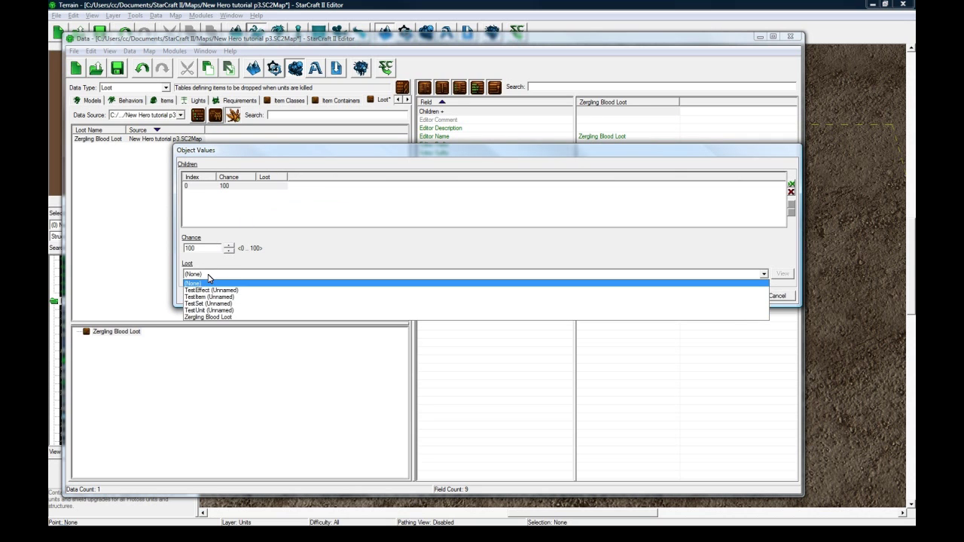
click(219, 277)
click(784, 295)
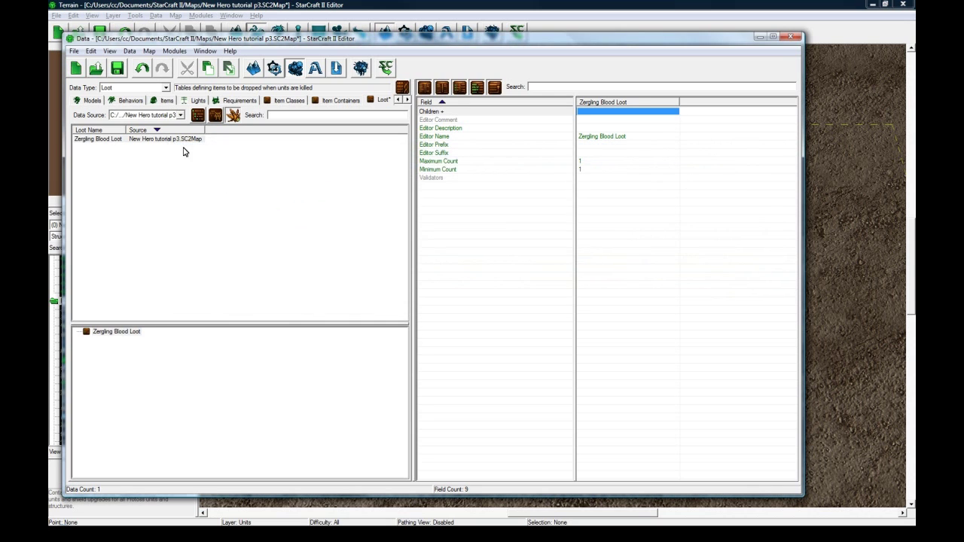
- Create a loot object named Zergling Blood with the suggested ID ZerglingBlood and loot type Unit
right_click(173, 138)
click(184, 148)
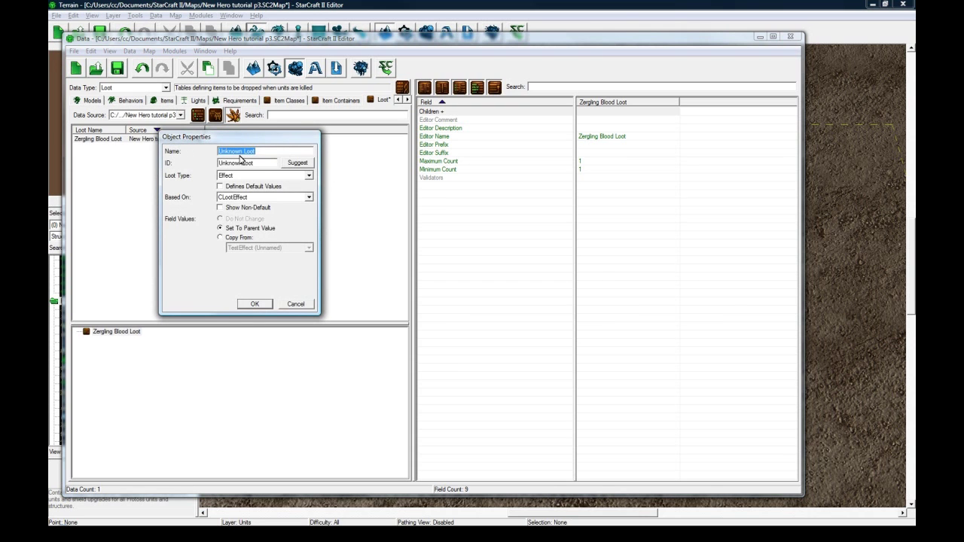
text(Zergling Blood)
click(303, 165)
click(263, 176)
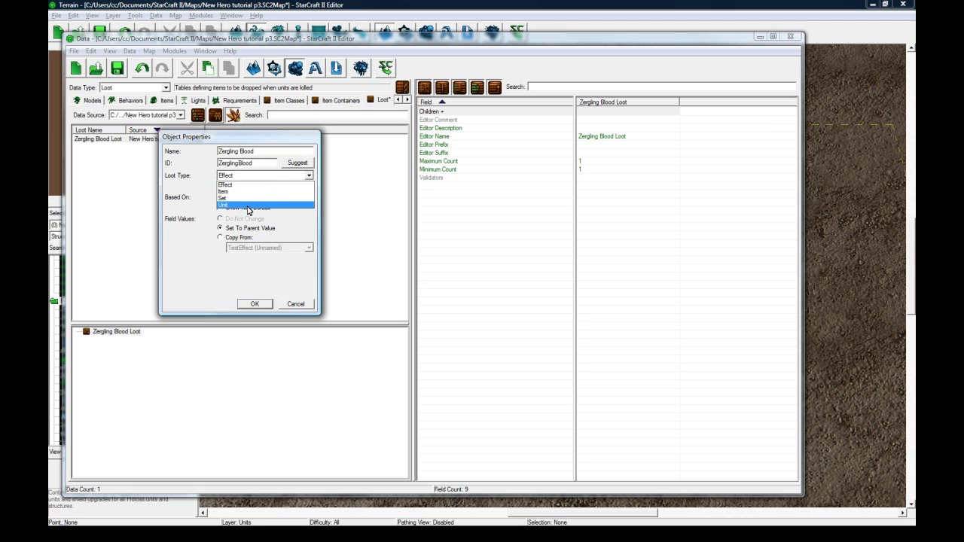
click(248, 209)
click(255, 304)
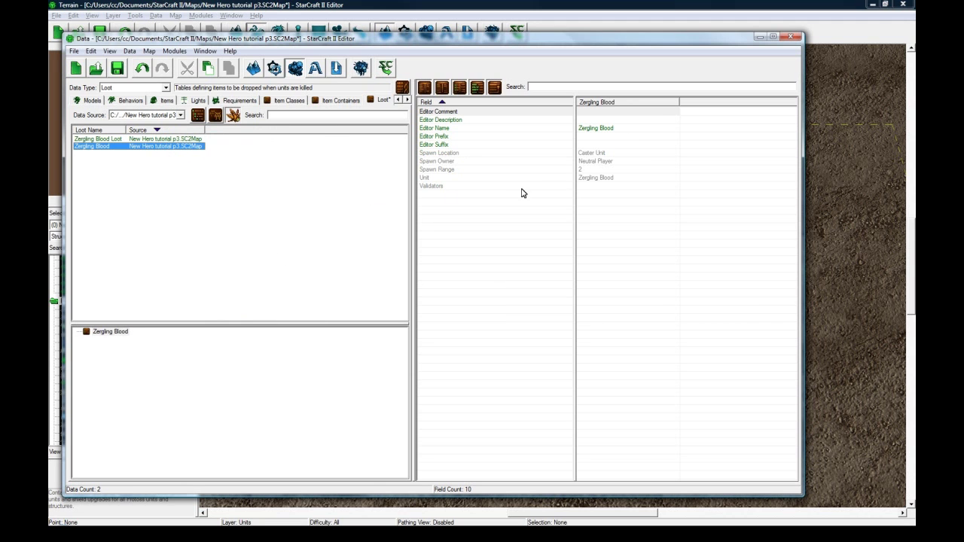
- Inspect the Unit, Spawn Owner and Spawn Location fields of the Zergling Blood loot object
double_click(590, 179)
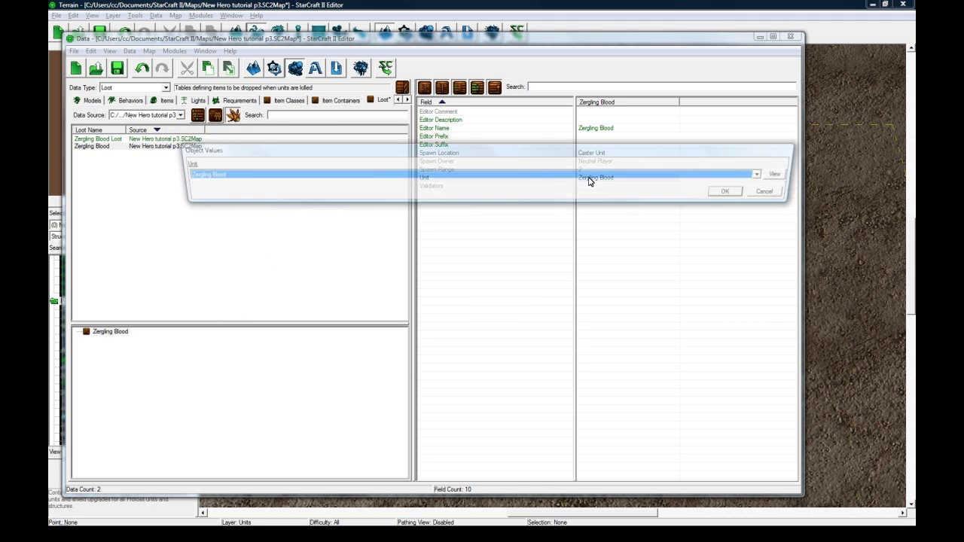
click(763, 194)
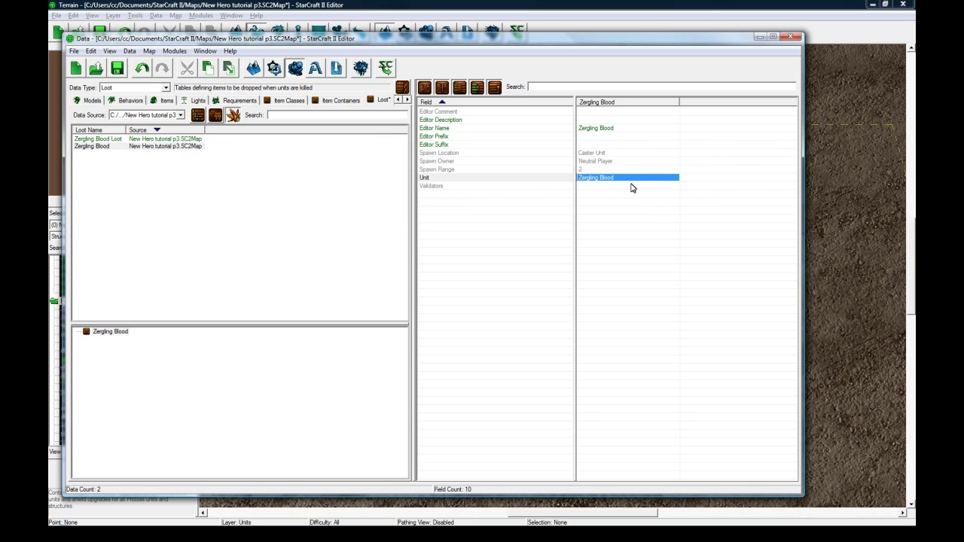
click(613, 162)
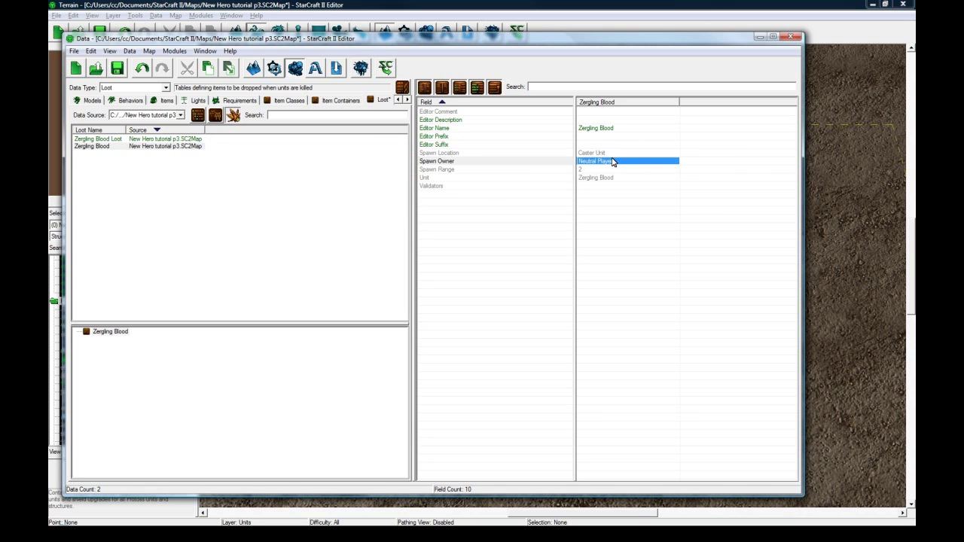
click(614, 154)
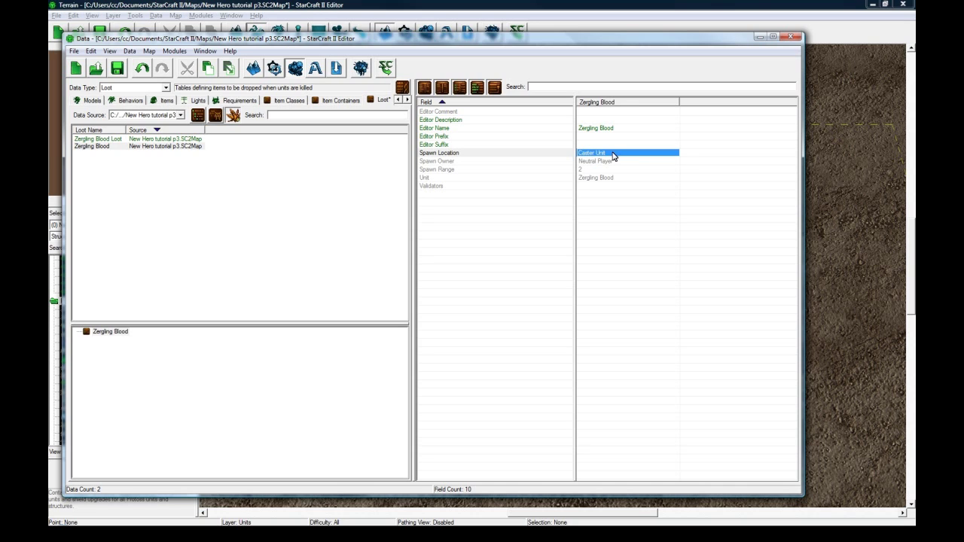
click(610, 145)
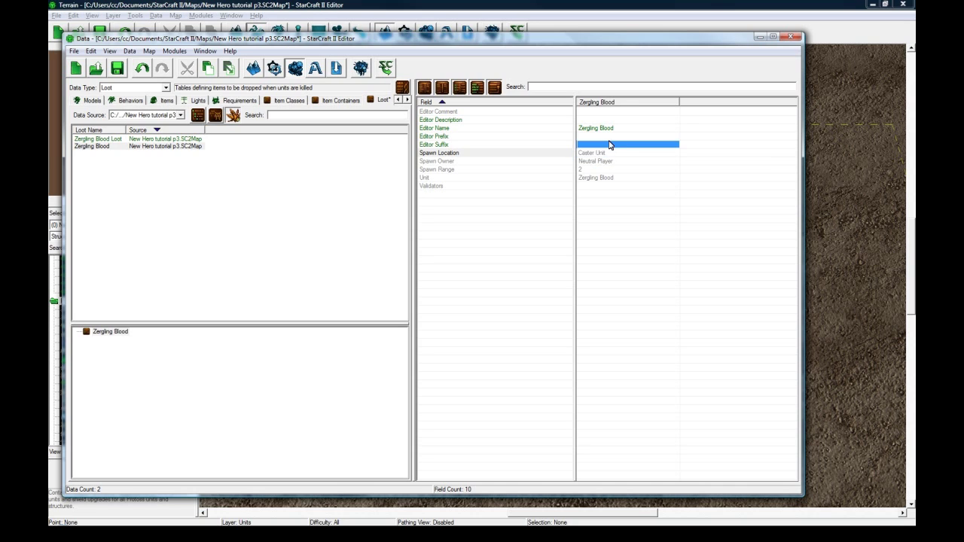
click(605, 154)
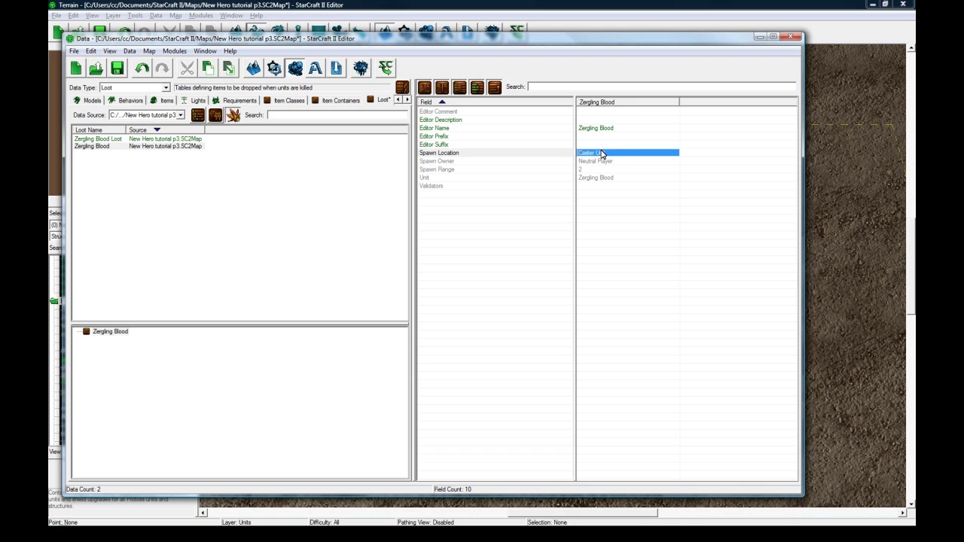
- Add a child entry with a chance of 50 and no loot to the Zergling Blood Loot set
click(121, 140)
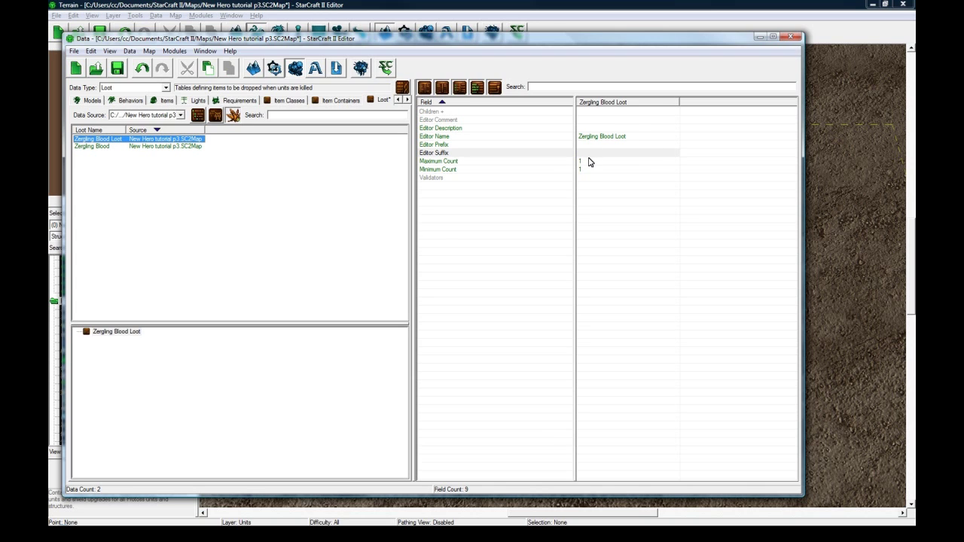
double_click(590, 111)
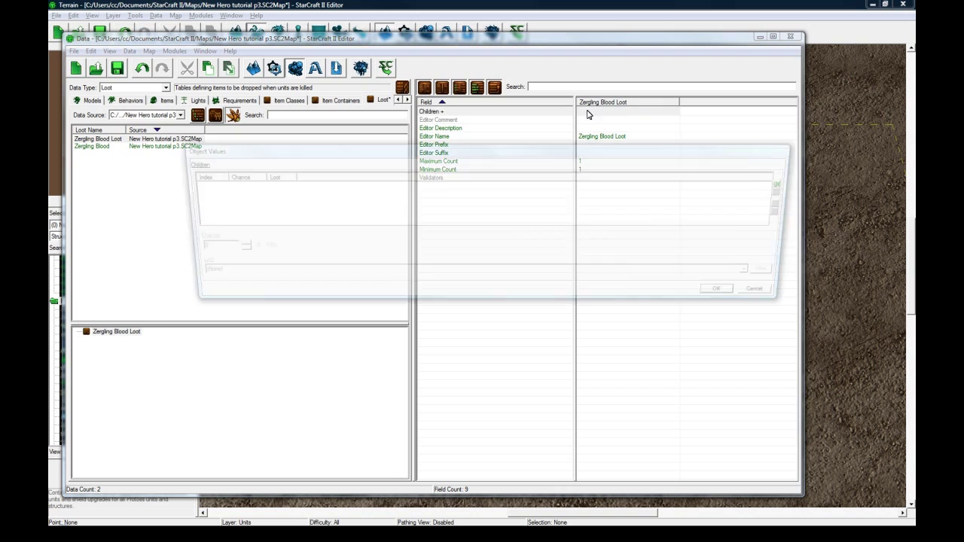
right_click(251, 192)
click(264, 202)
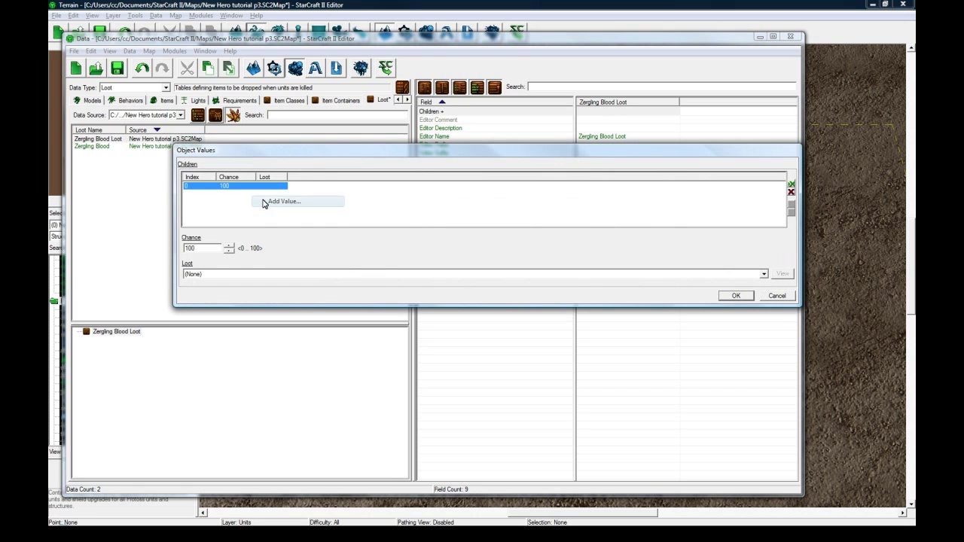
double_click(206, 248)
text(50)
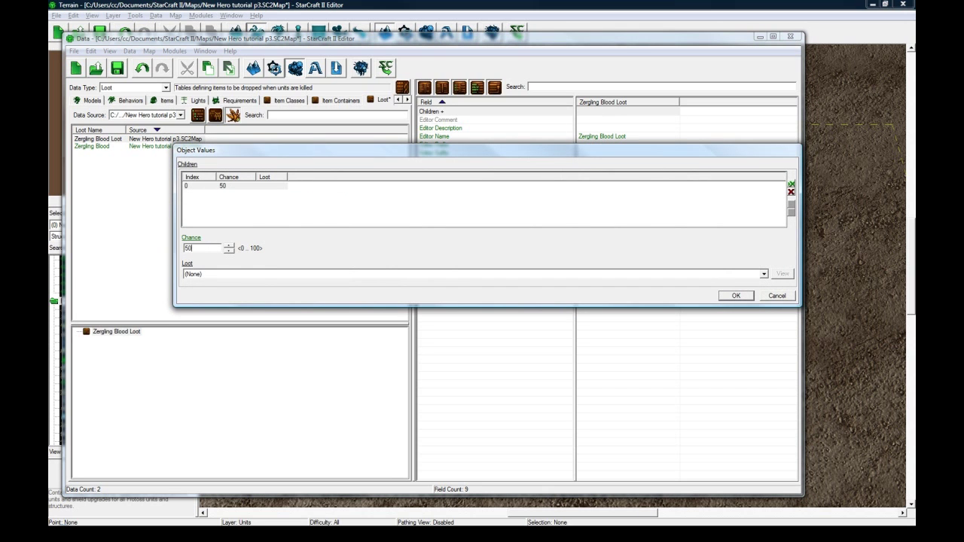
click(263, 276)
click(260, 221)
- Duplicate the child entry and assign Zergling Blood as the loot of the copy
click(251, 187)
key(ctrl+c)
key(ctrl+v)
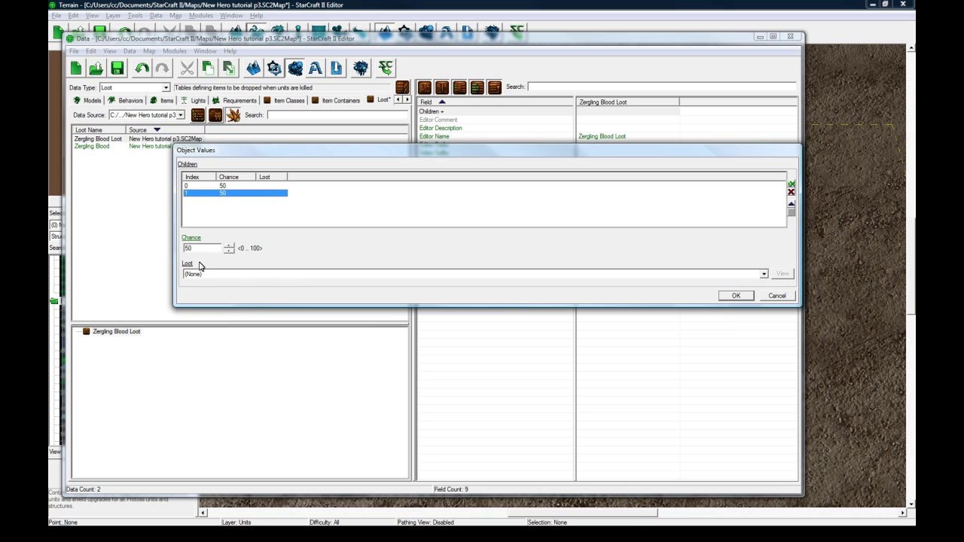
click(199, 274)
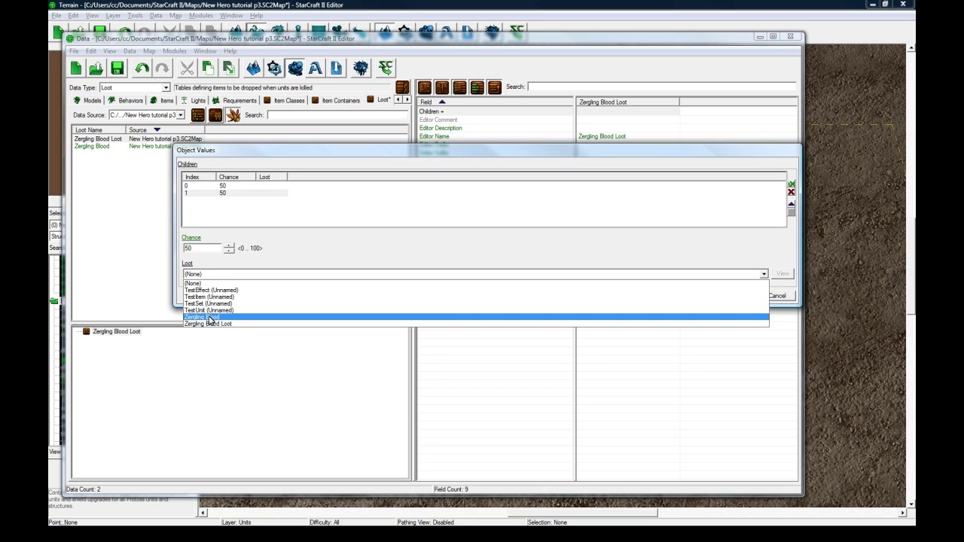
click(210, 318)
click(744, 296)
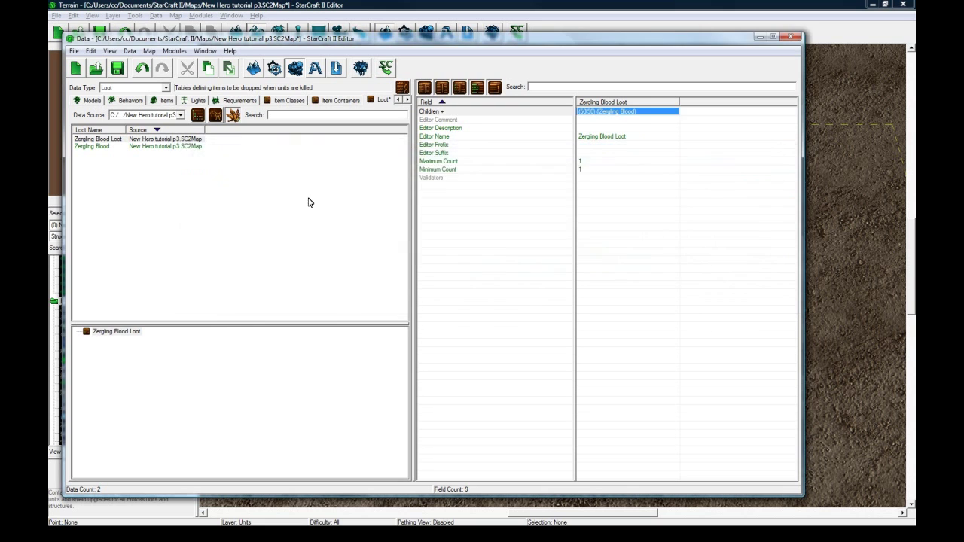
click(139, 145)
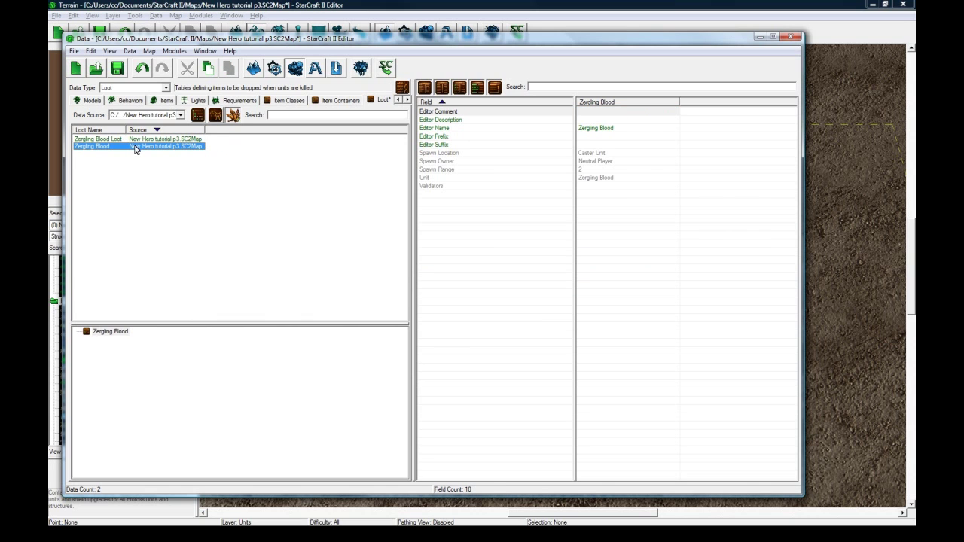
click(137, 140)
click(138, 146)
click(141, 139)
- Switch the data type to Units, search all data for "zergling" and select the Zergling unit
click(110, 88)
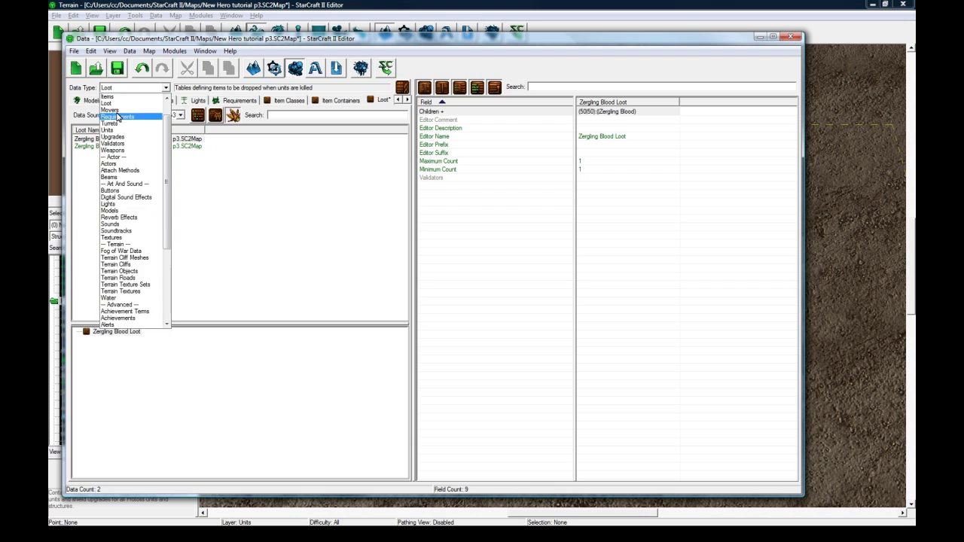
scroll(113, 166, down, 5)
click(109, 162)
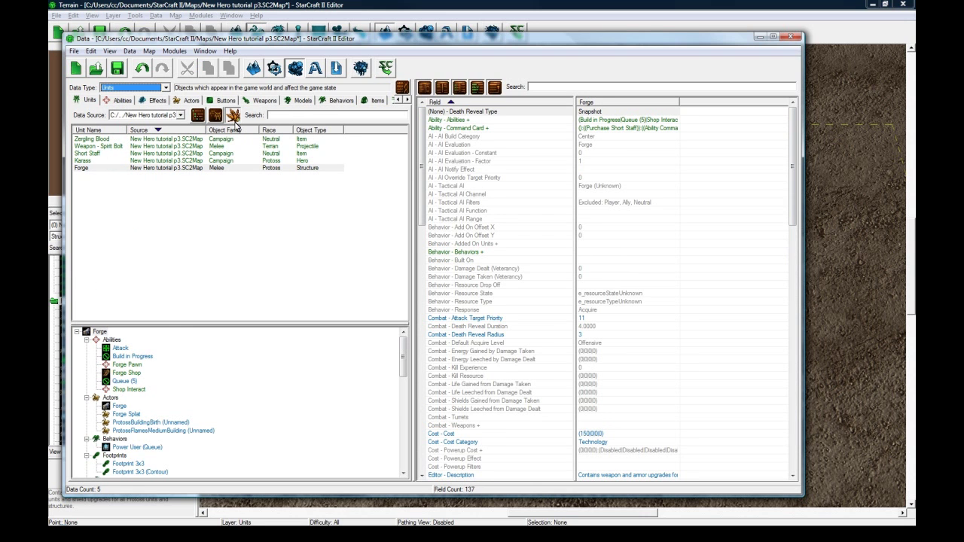
click(311, 116)
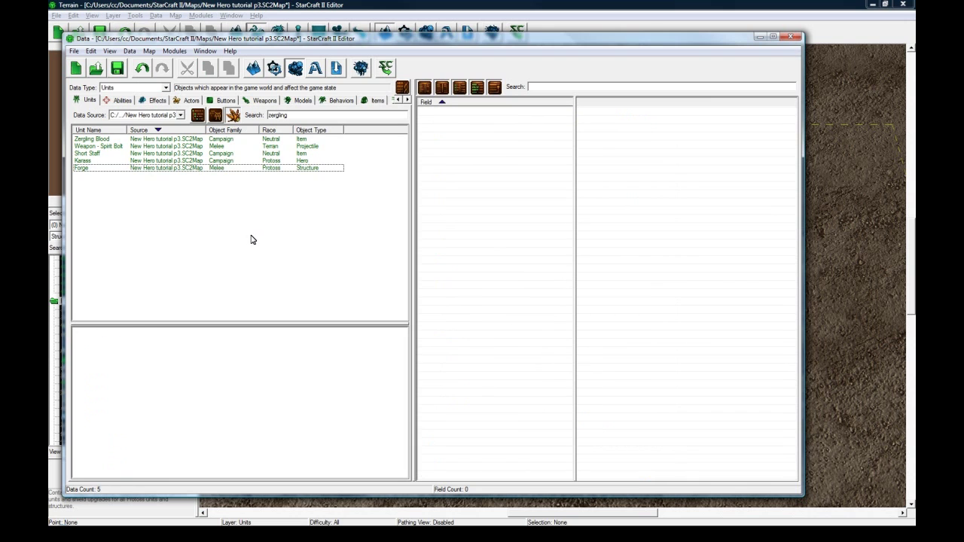
click(152, 116)
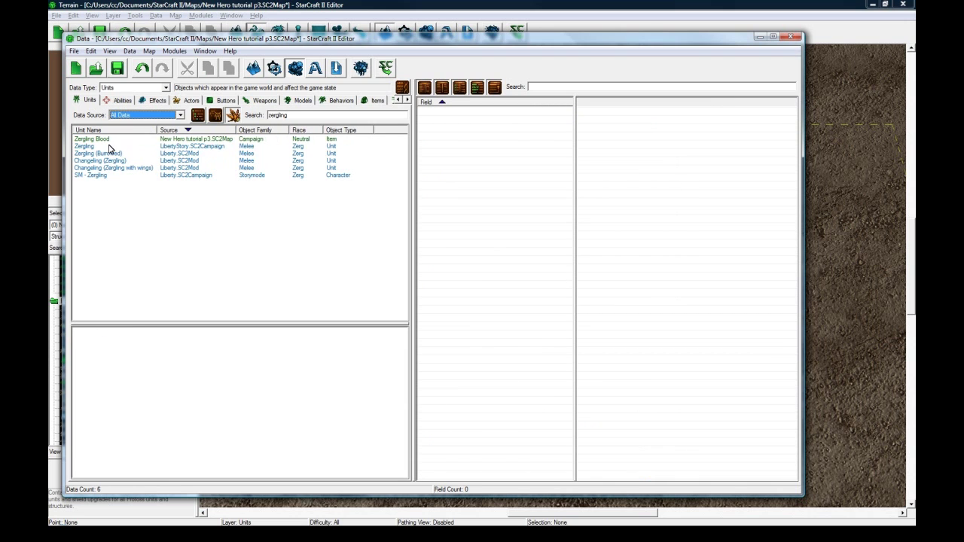
click(109, 146)
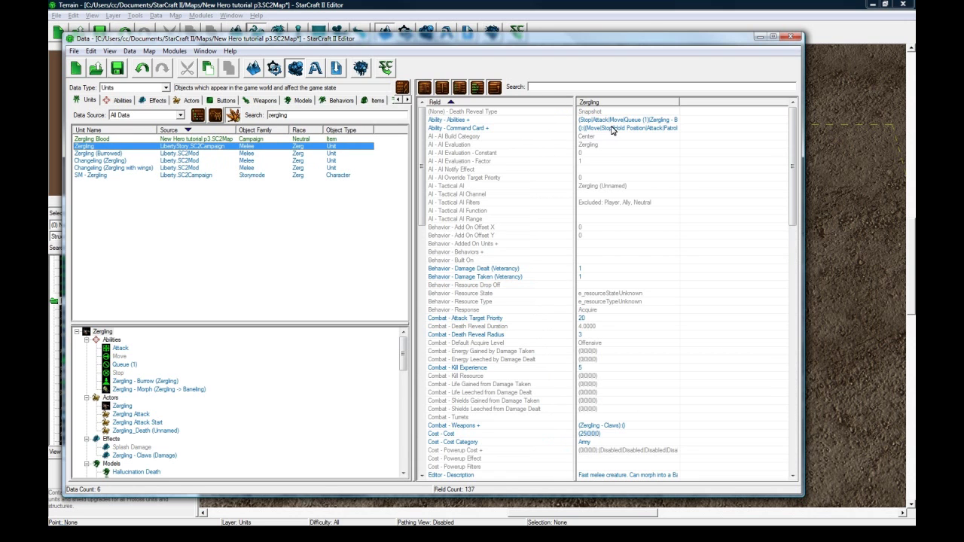
- Add Zergling Blood Loot as a value of the Zergling unit's Loot field
click(611, 130)
scroll(609, 212, down, 3)
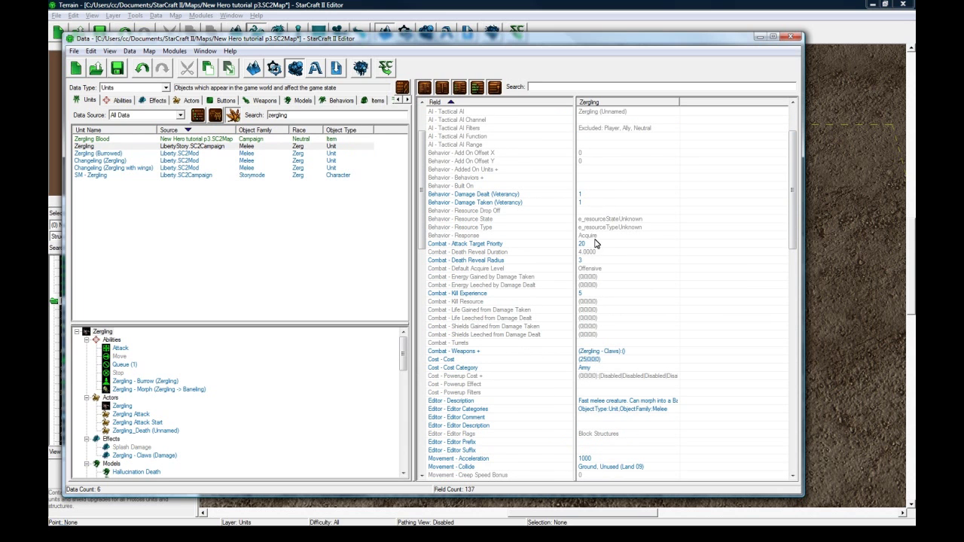
scroll(582, 294, down, 5)
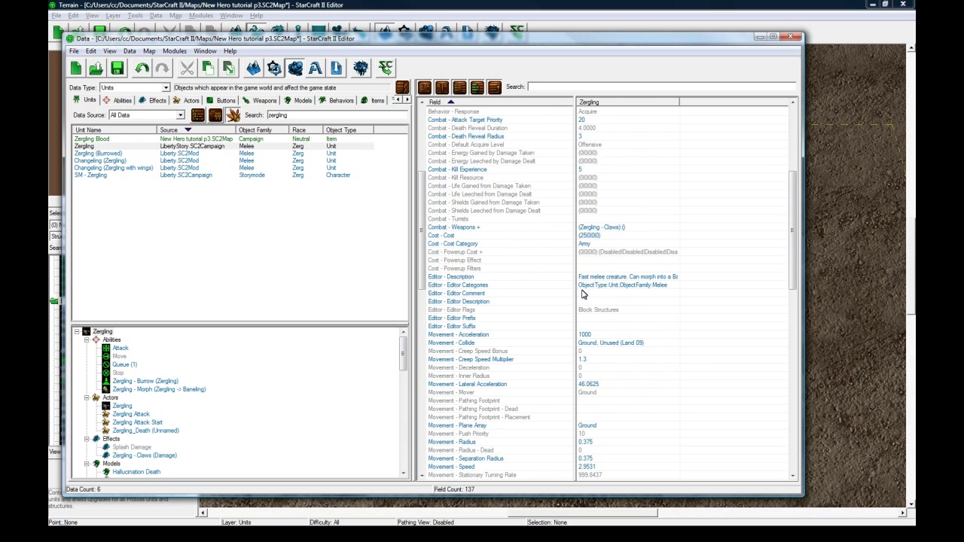
scroll(582, 294, down, 11)
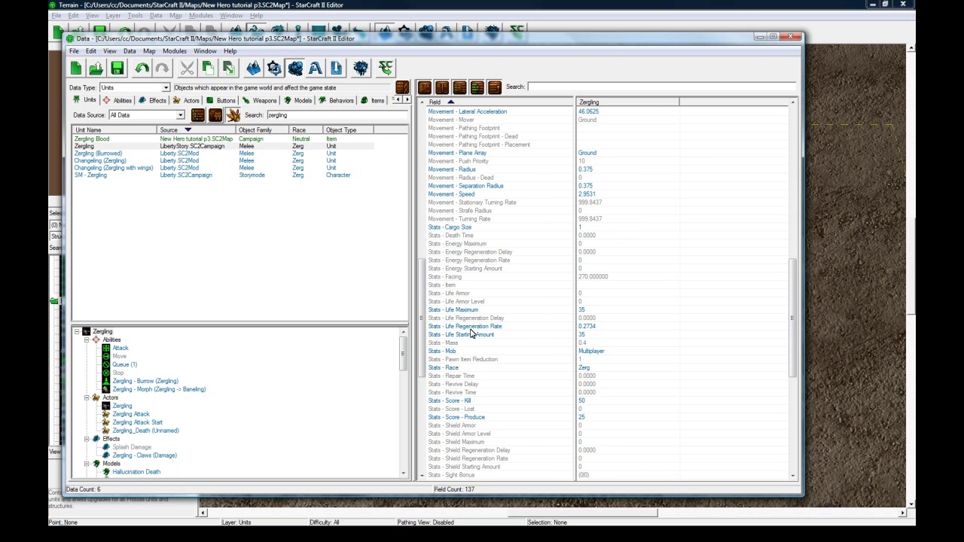
scroll(472, 334, down, 9)
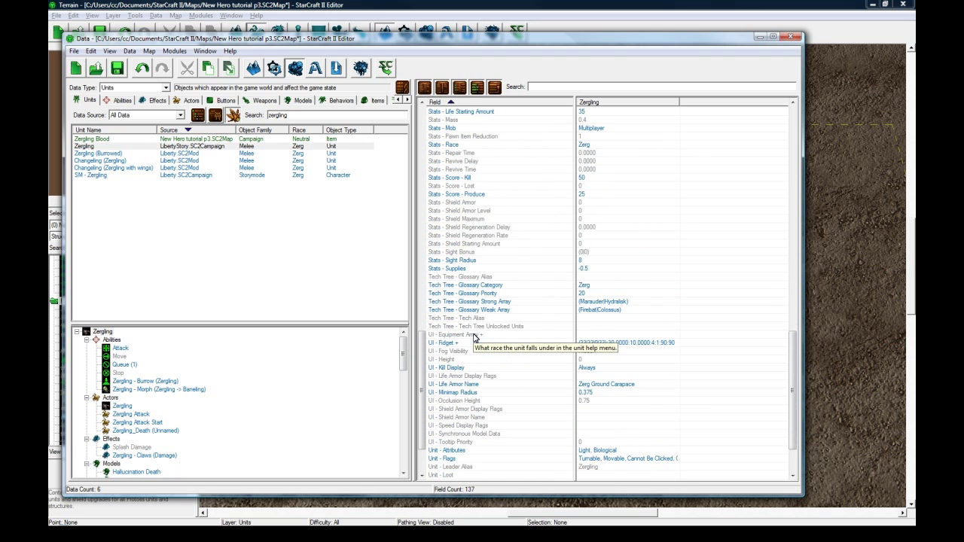
scroll(474, 337, down, 1)
scroll(474, 339, down, 2)
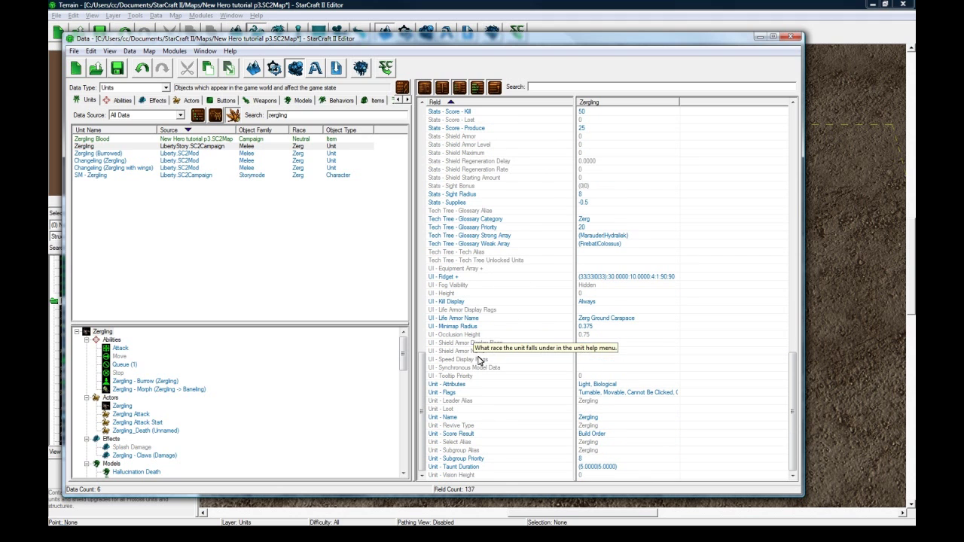
double_click(611, 410)
right_click(238, 182)
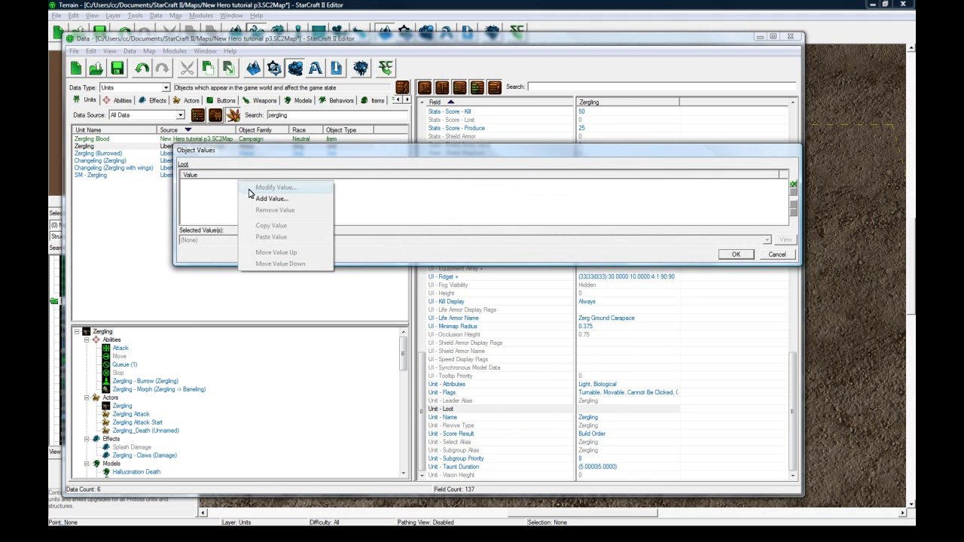
click(266, 198)
click(577, 153)
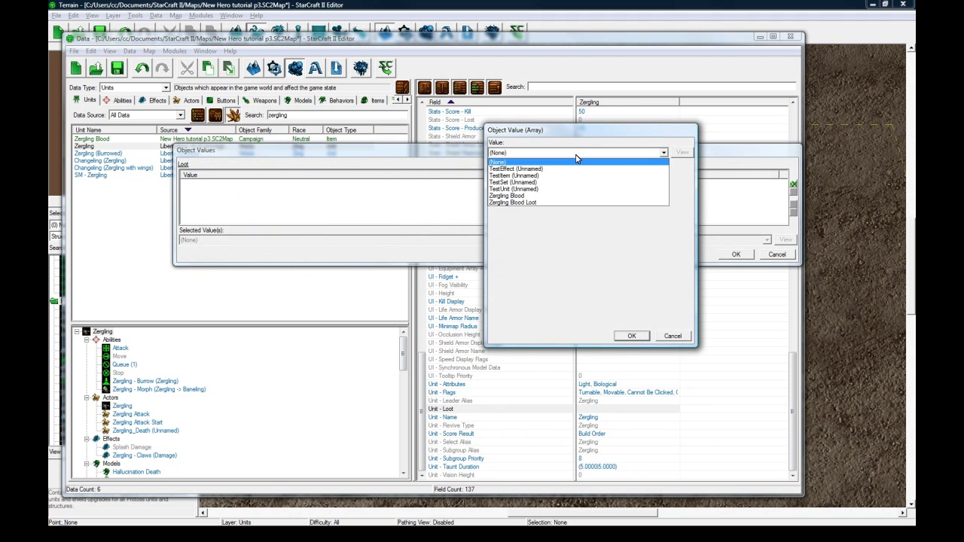
click(549, 202)
click(631, 336)
click(737, 255)
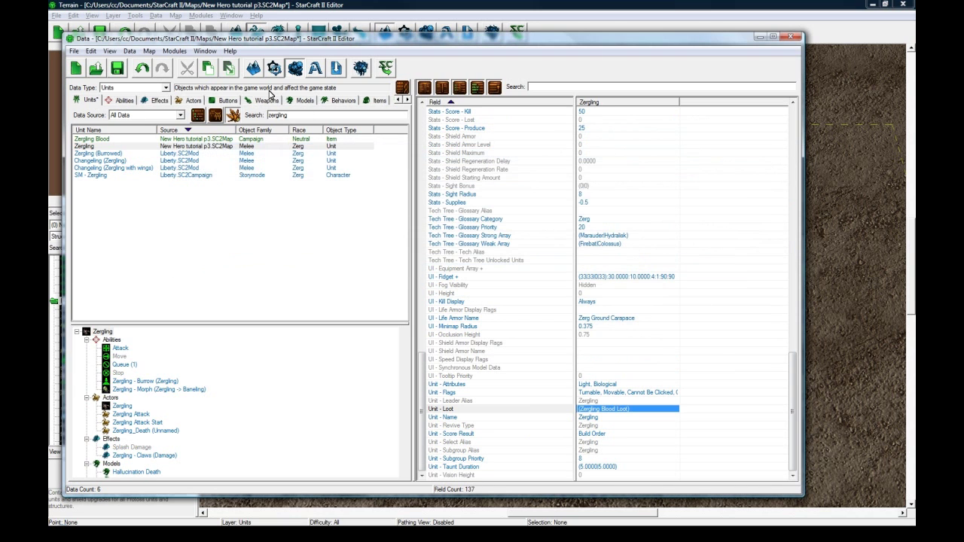
- Switch the data type to Loot and review the fields of the Zergling Blood Loot set
click(144, 88)
scroll(145, 128, up, 1)
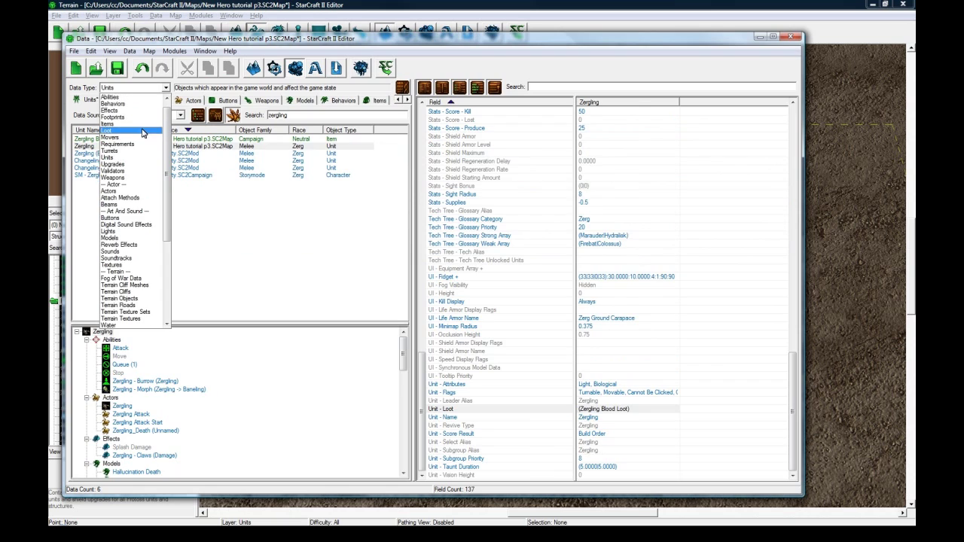
click(142, 131)
click(125, 140)
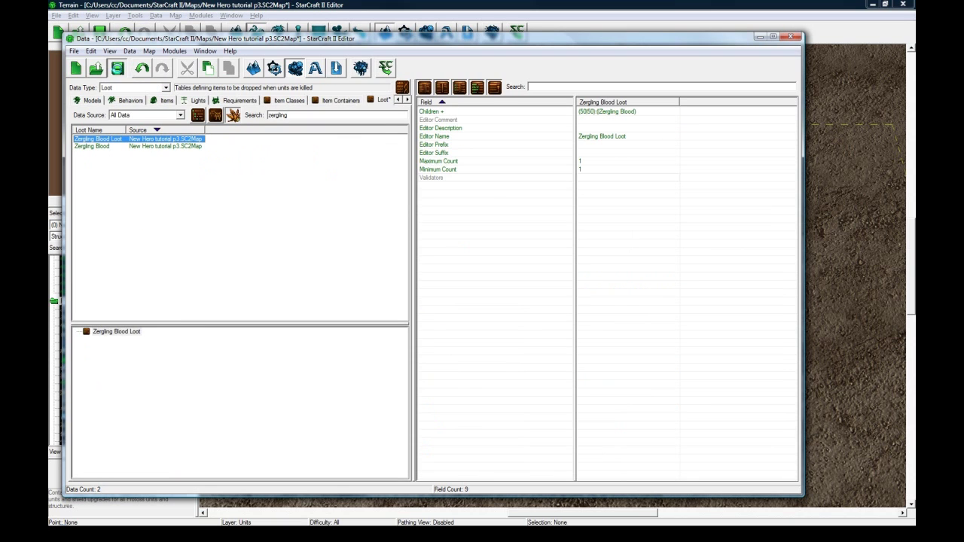
- Save and test-run the map, and check the Forge's purchase option in the game
click(118, 70)
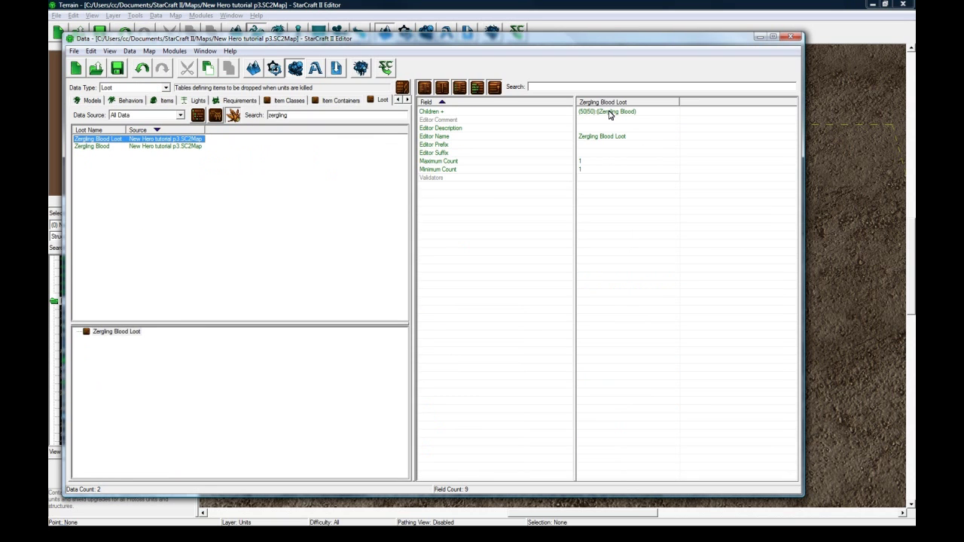
click(386, 69)
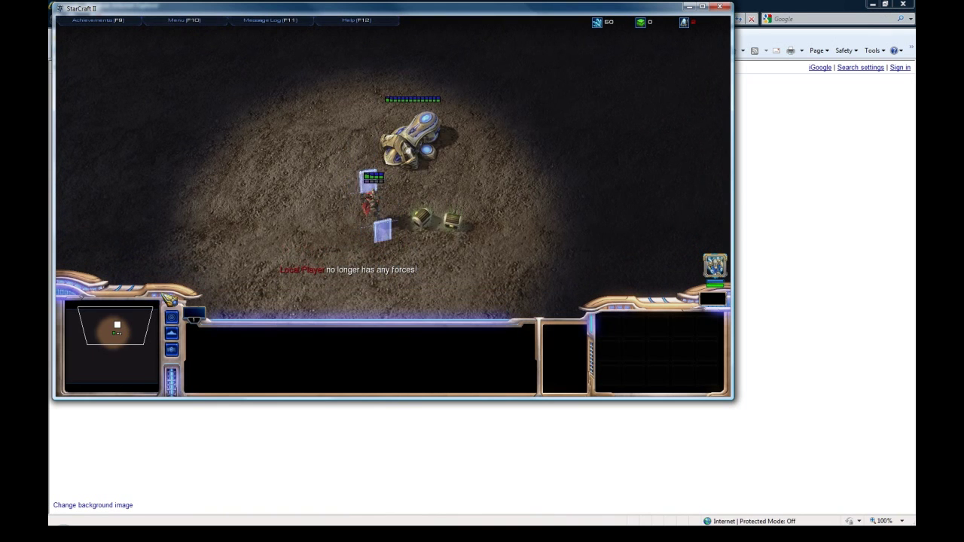
click(422, 219)
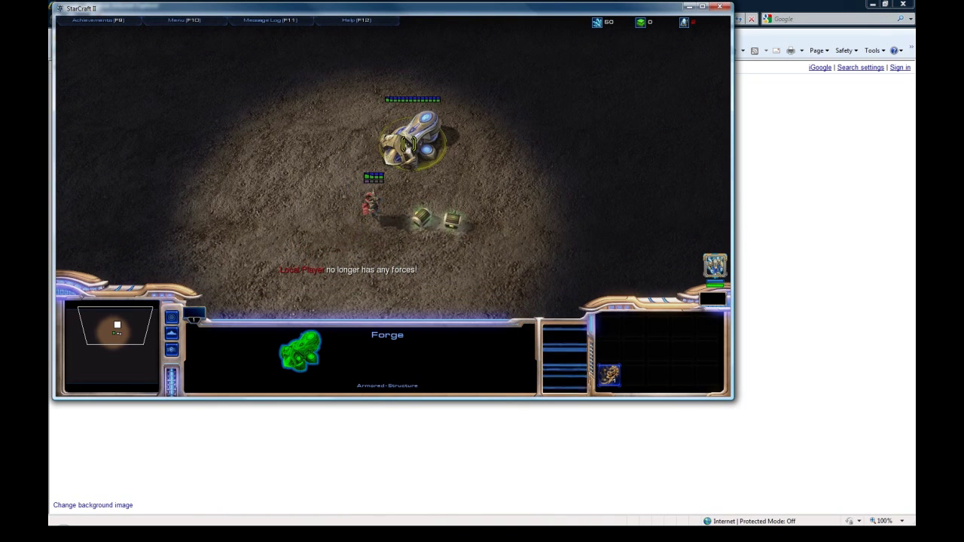
click(610, 375)
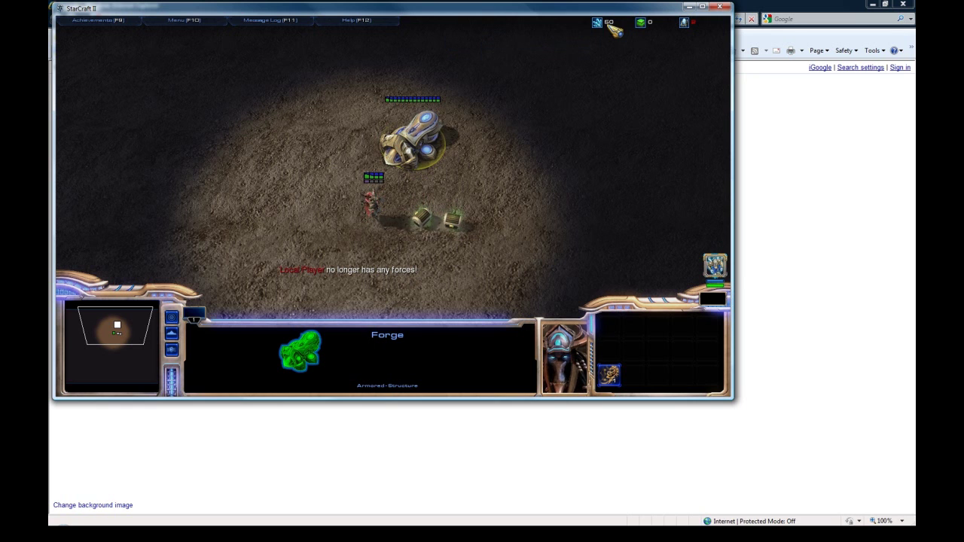
- Select the Karass hero, show its bag and have it pick up the Short Staff
click(375, 203)
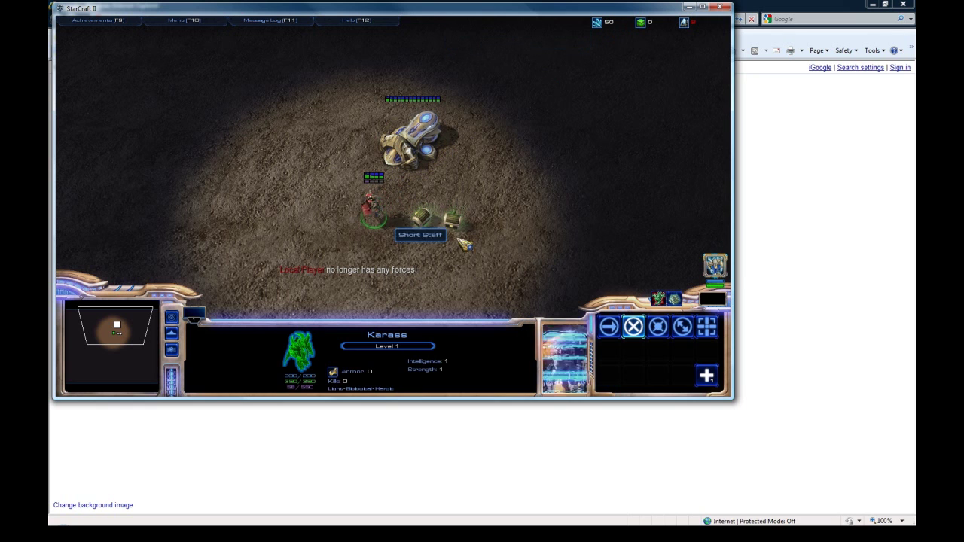
click(675, 300)
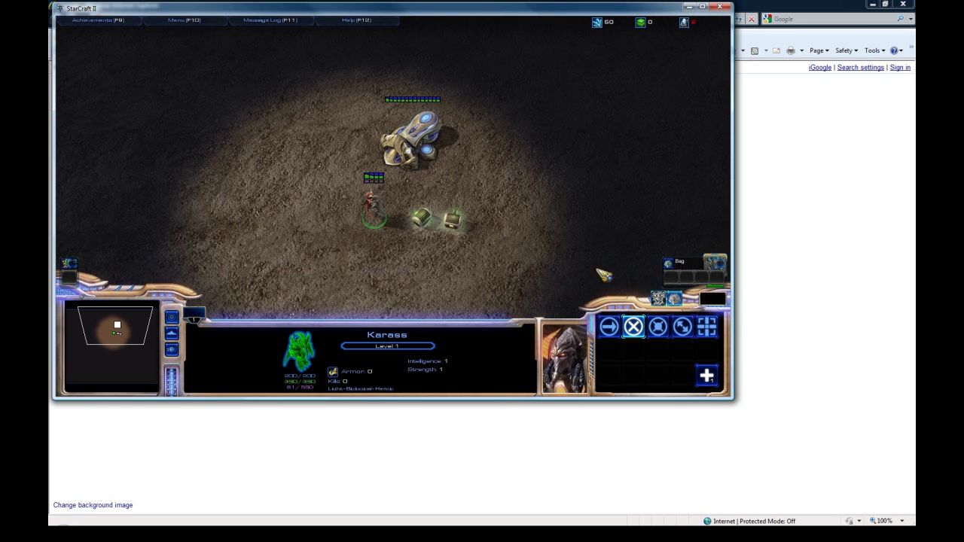
right_click(423, 218)
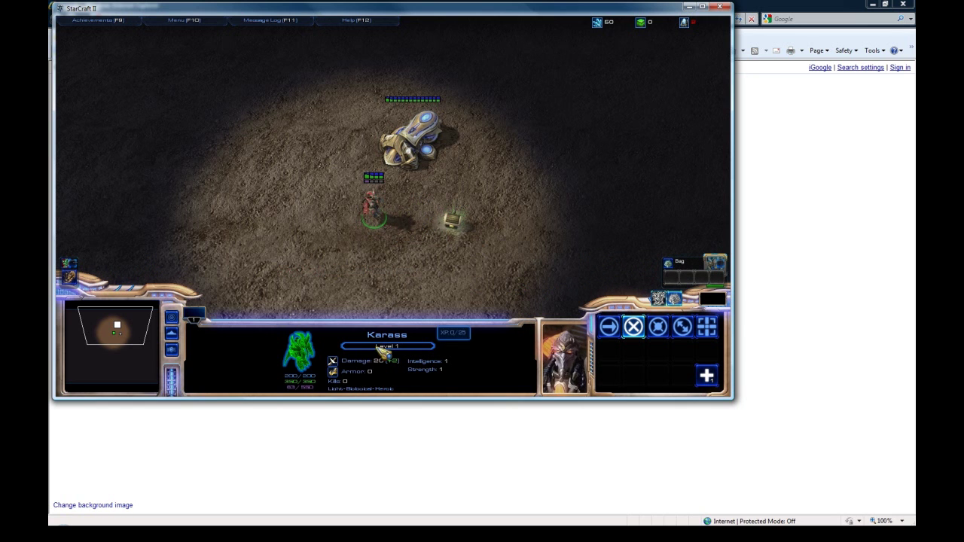
- Try to hand Karass's equipped Short Staff over to the Forge
click(633, 326)
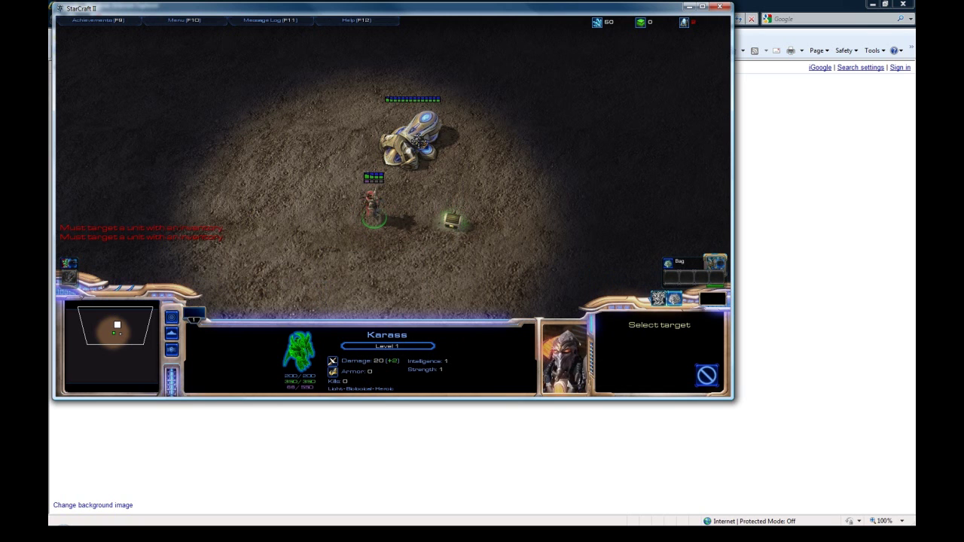
right_click(414, 143)
right_click(414, 144)
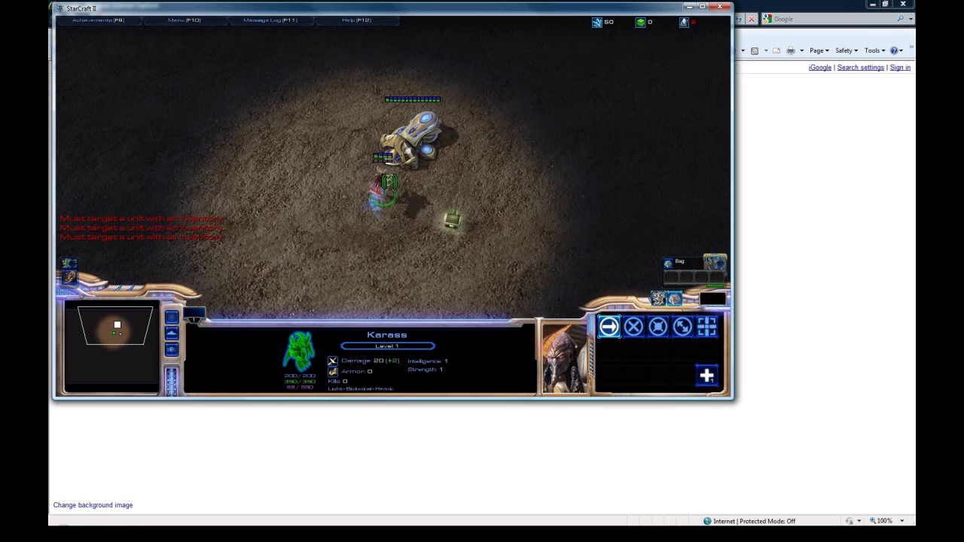
click(69, 278)
click(394, 156)
right_click(395, 156)
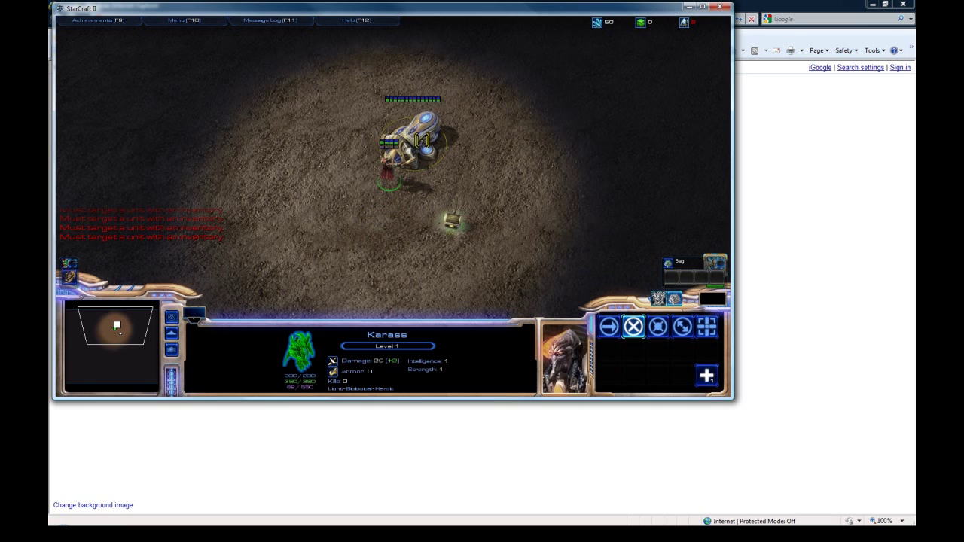
click(394, 155)
click(384, 173)
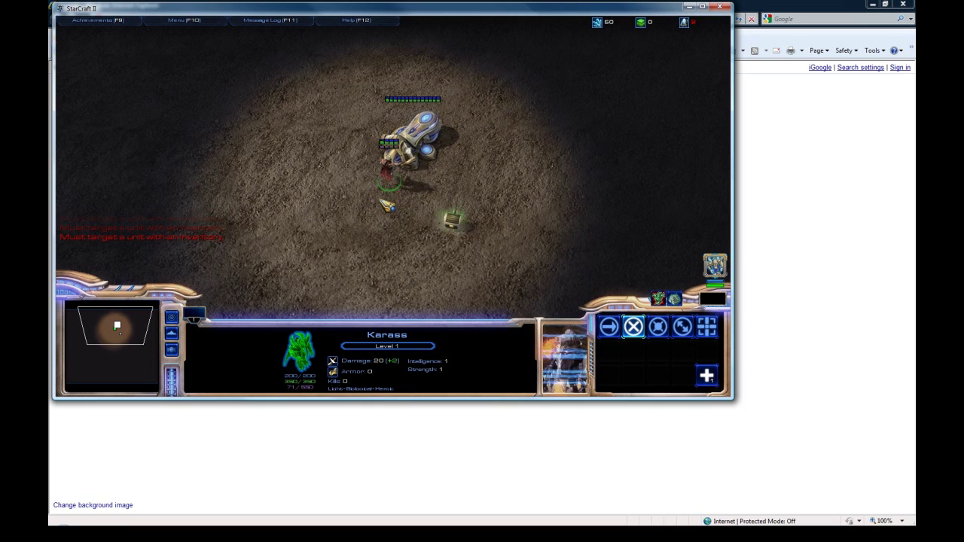
- Have Karass pick up the remaining Zergling Blood chest and show the bag's contents
right_click(383, 201)
right_click(454, 221)
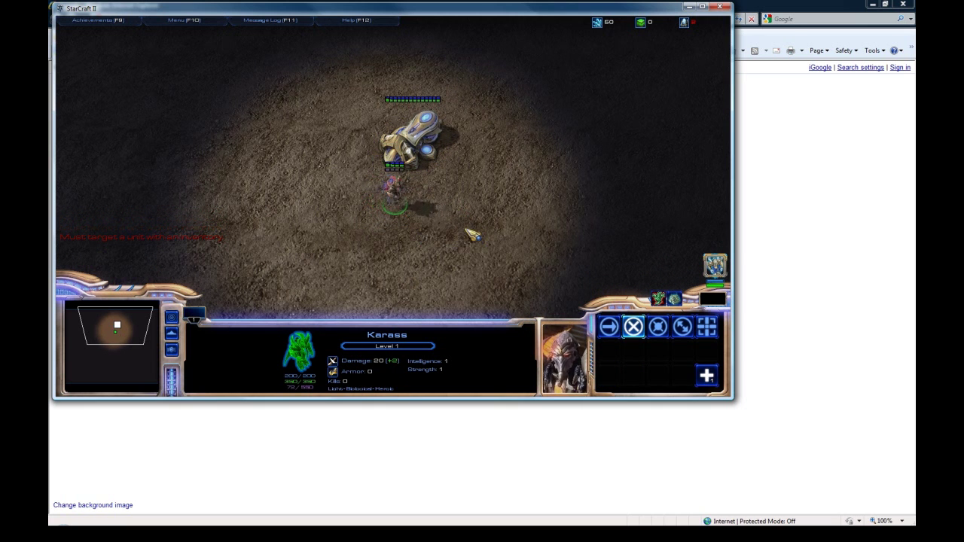
click(674, 298)
- Try to hand the Zergling Blood from the bag over to the Forge
right_click(674, 281)
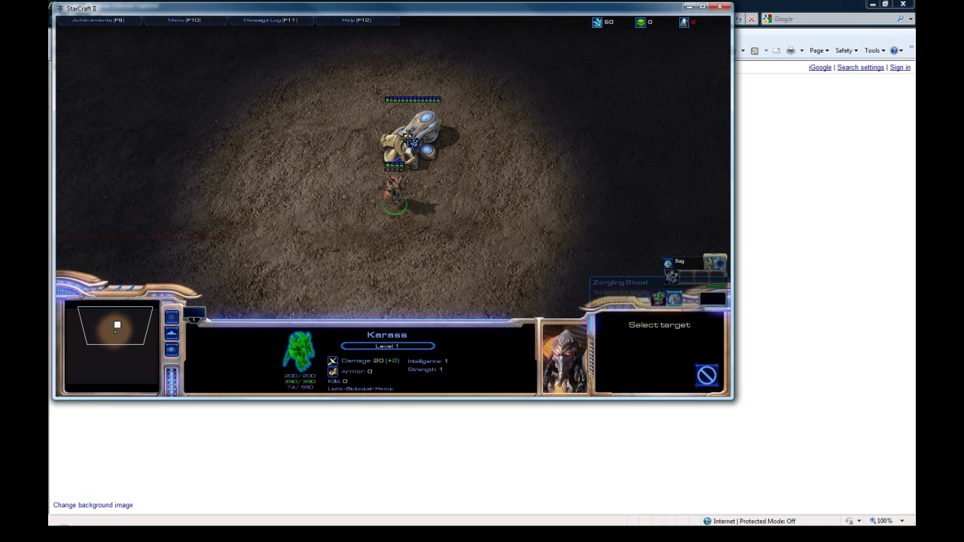
click(672, 297)
click(677, 277)
- Move Karass away from the Forge and select the Forge to check its shop out of range
right_click(458, 231)
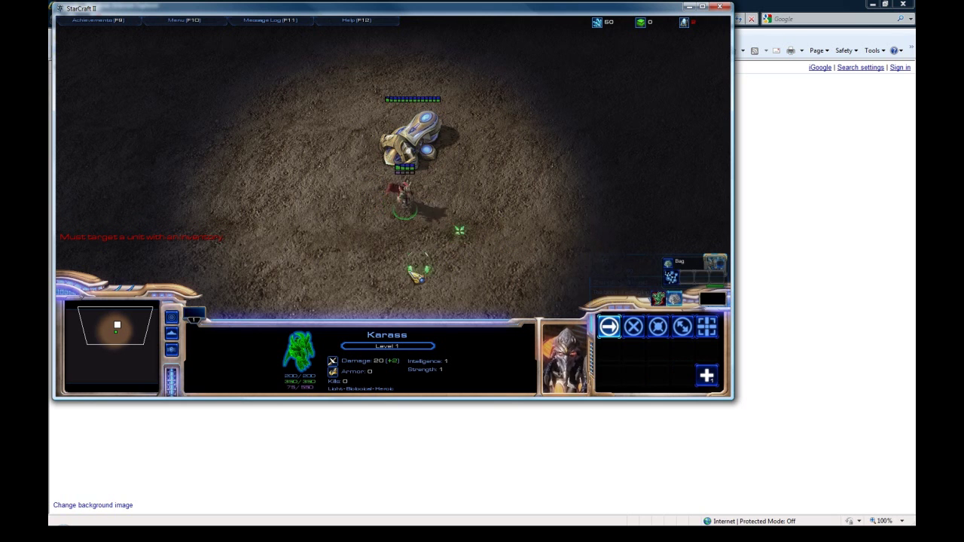
right_click(404, 272)
click(403, 141)
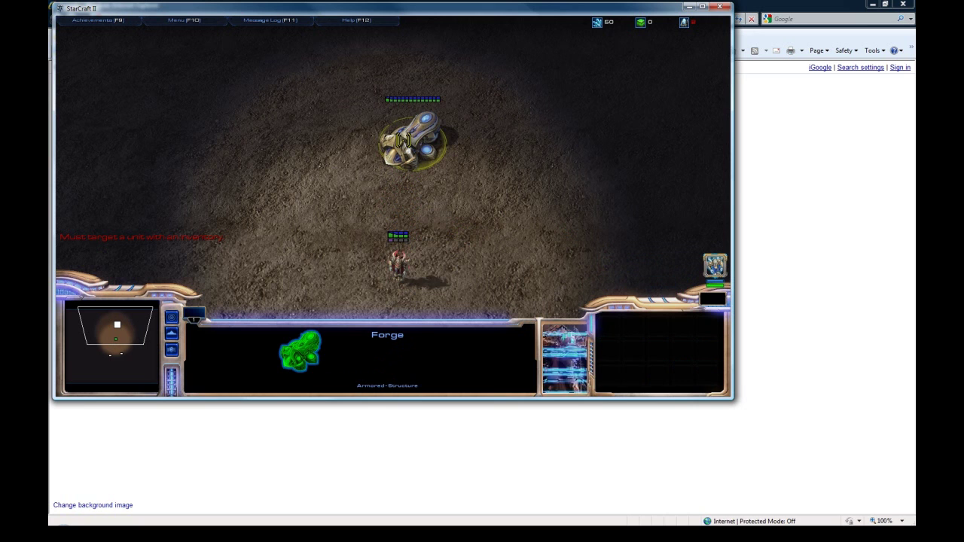
- Bring Karass back next to the Forge and purchase a Short Staff from it
click(399, 262)
right_click(398, 194)
click(404, 143)
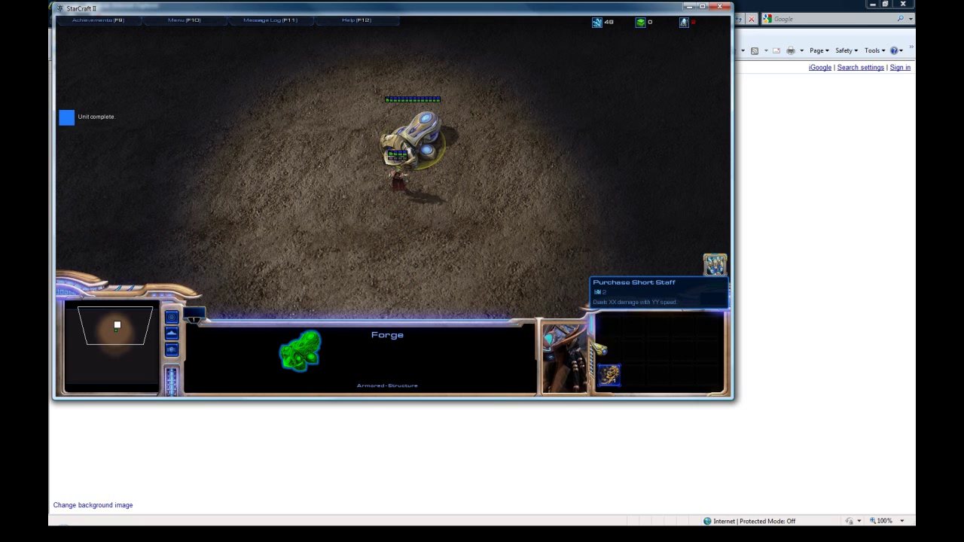
- Inspect the purchased Short Staff in Karass's bag and drop the equipped one beside the Forge
click(385, 191)
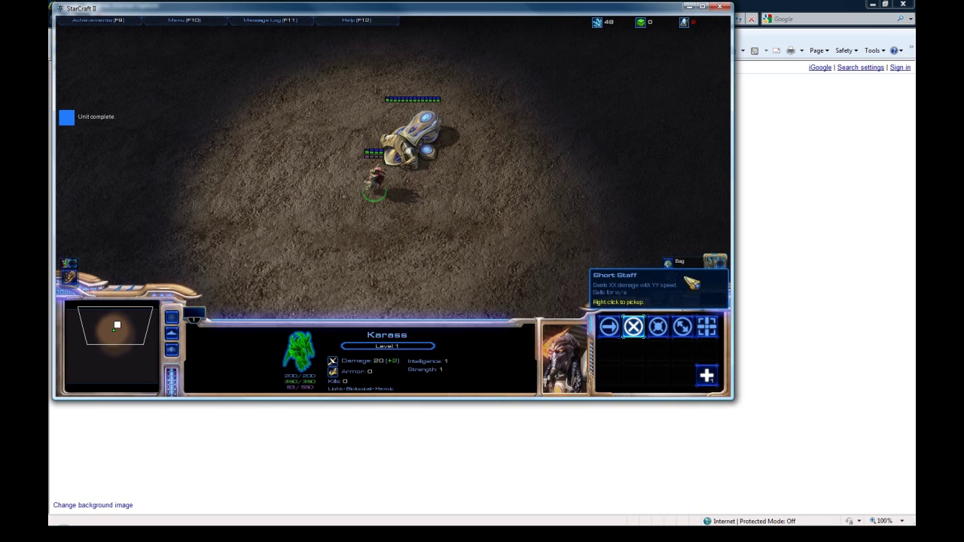
right_click(71, 278)
click(688, 278)
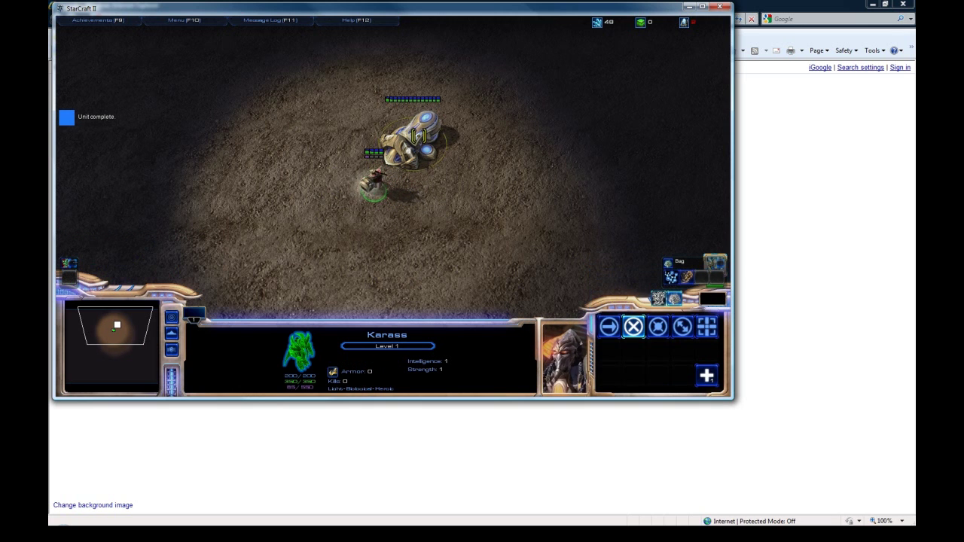
- Purchase another Short Staff from the Forge and check it in Karass's inventory
click(419, 137)
click(609, 374)
click(373, 183)
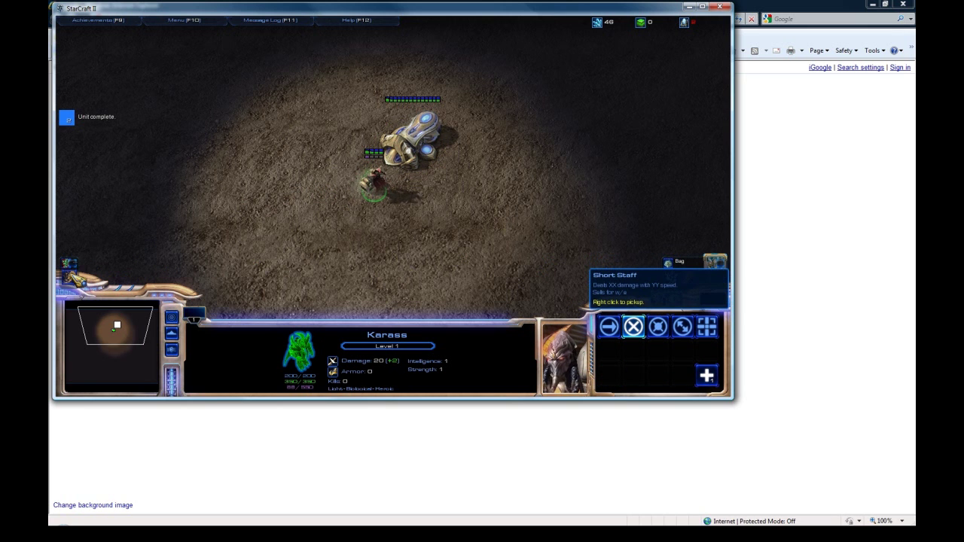
click(714, 262)
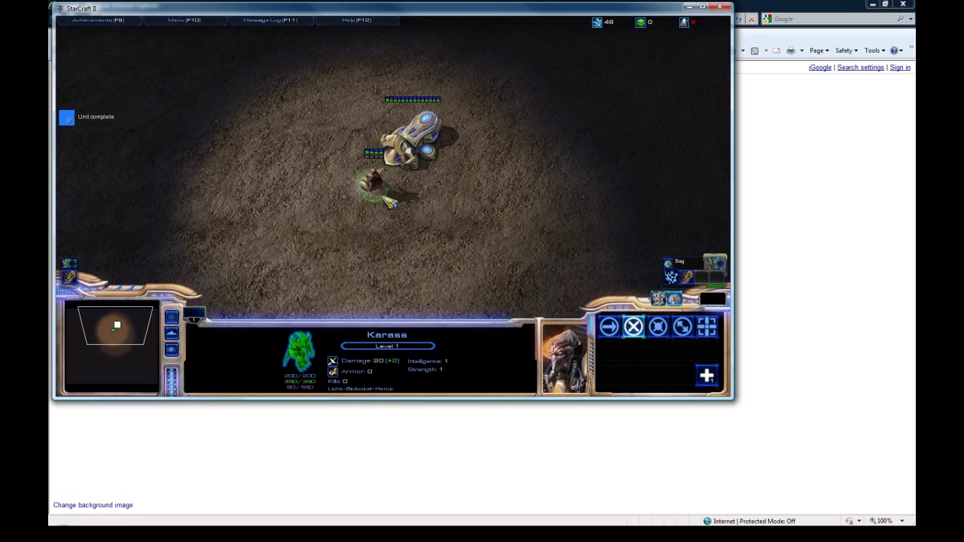
- Move Karass south from the Forge toward the Zerglings
right_click(407, 232)
key(Down)
right_click(416, 207)
right_click(403, 234)
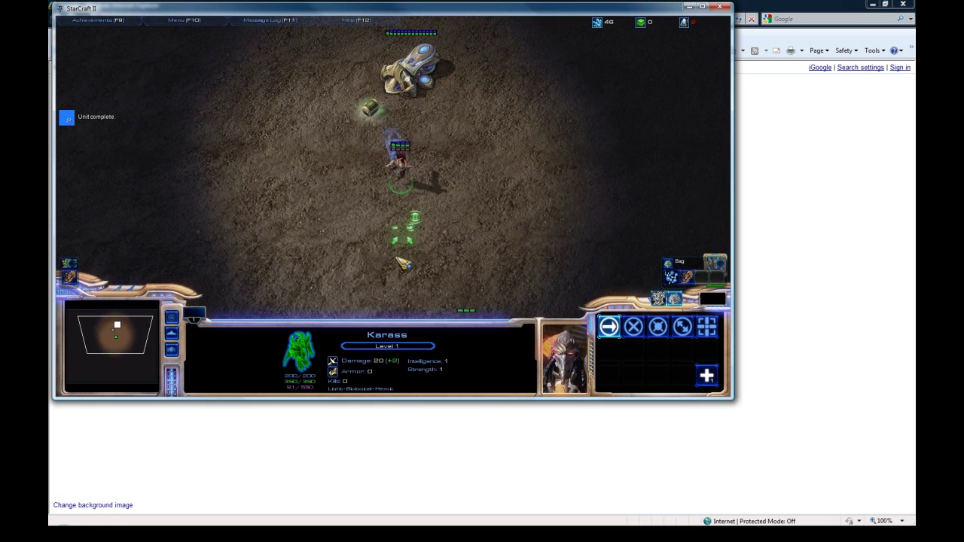
right_click(396, 258)
- Attack the Zerglings with Karass and check the chests they drop
click(385, 274)
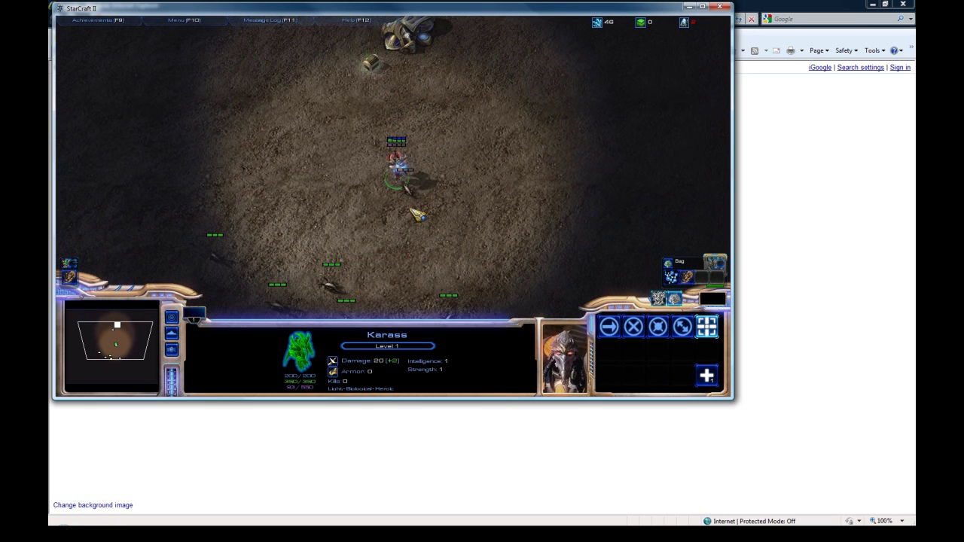
key(a)
click(330, 284)
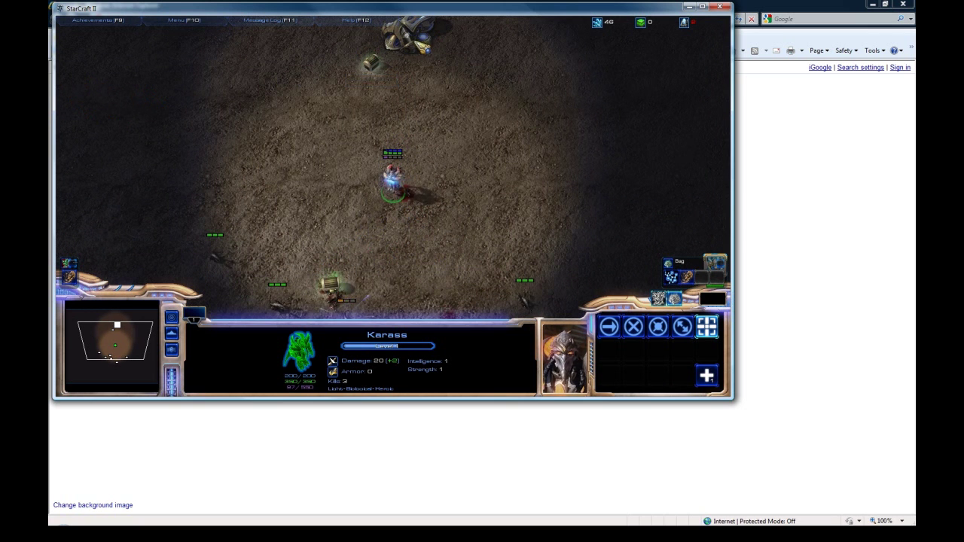
key(Down)
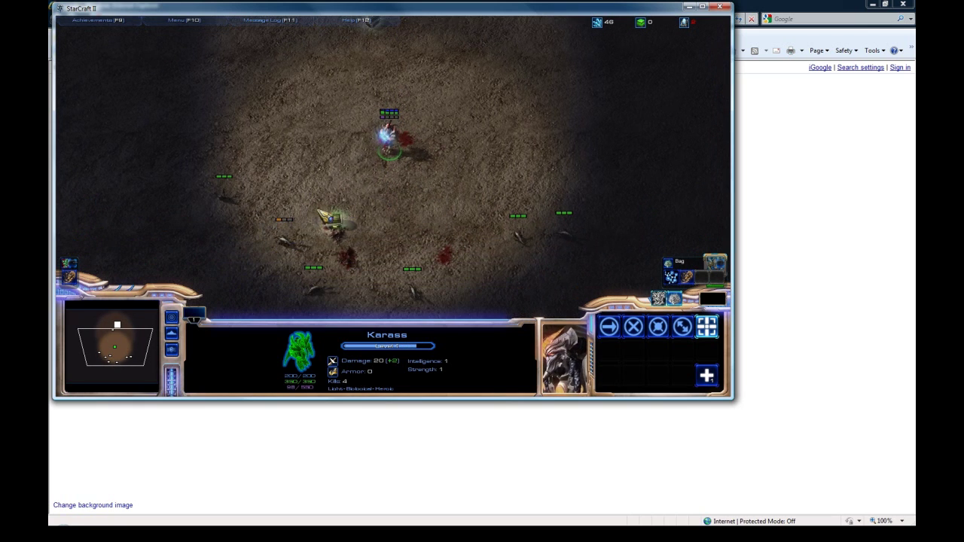
click(332, 222)
click(375, 173)
key(Down)
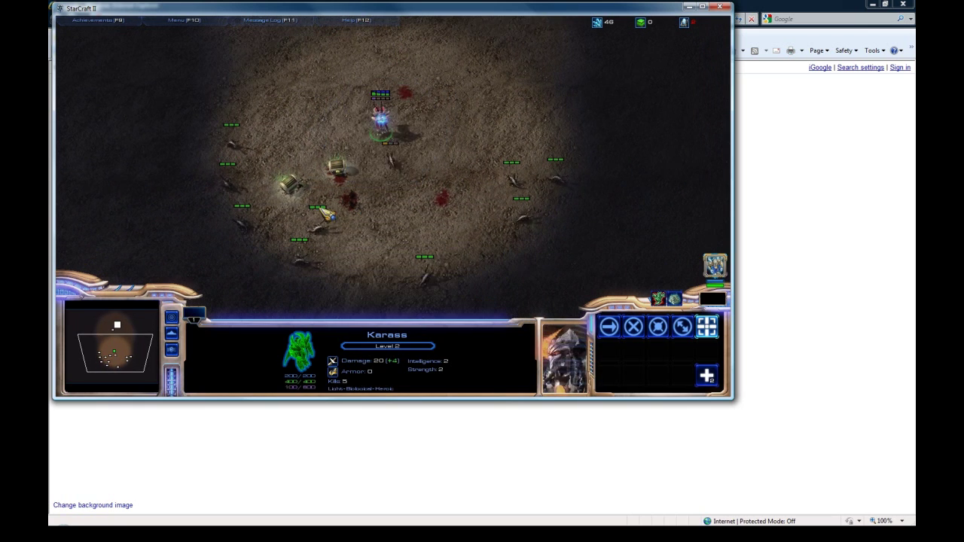
- Spend a skill point on Spirit Bolt and cast it at a Zergling west of Karass
click(706, 375)
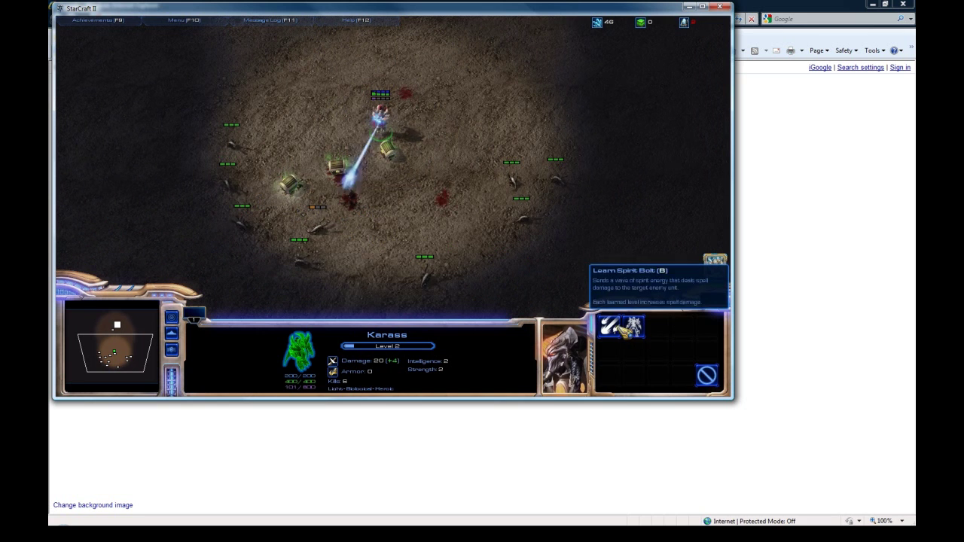
click(610, 327)
click(609, 374)
click(234, 145)
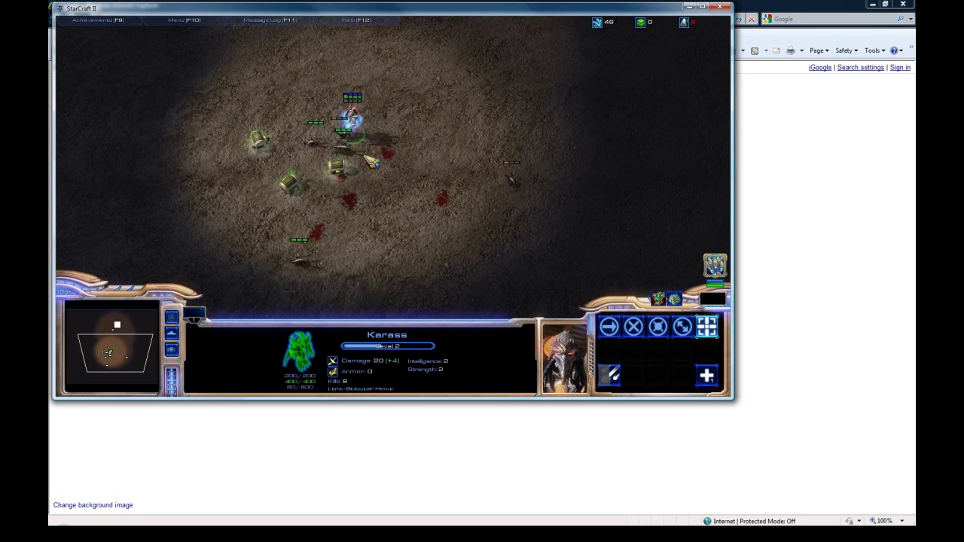
- Send Karass to the westernmost dropped chest among the Zerglings and check which item it holds
right_click(267, 139)
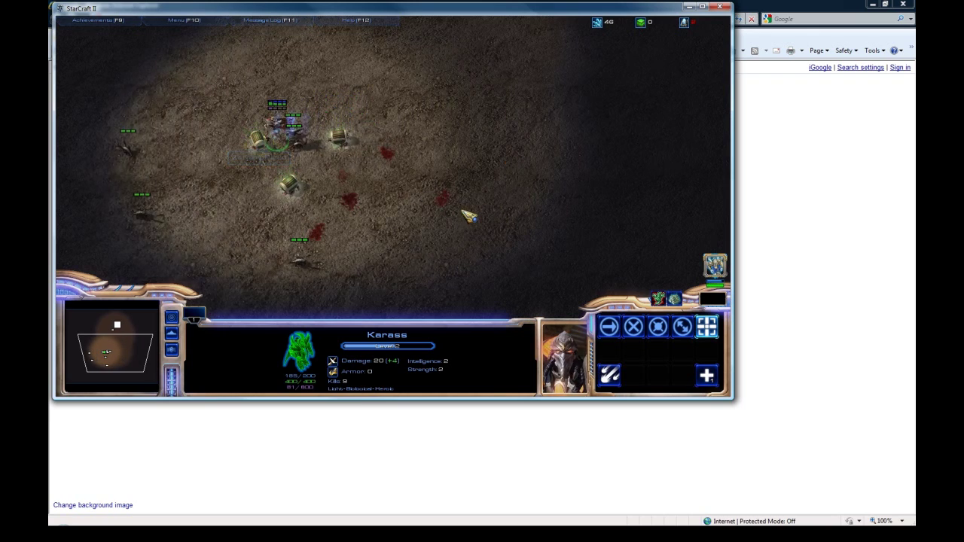
key(Up)
key(Left)
key(Right)
key(Left)
key(Down)
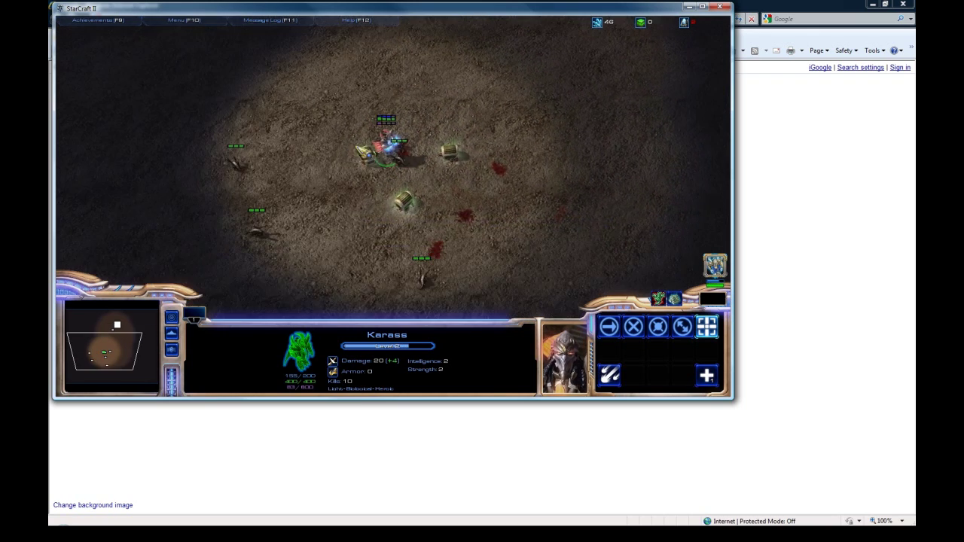
key(Up)
key(Down)
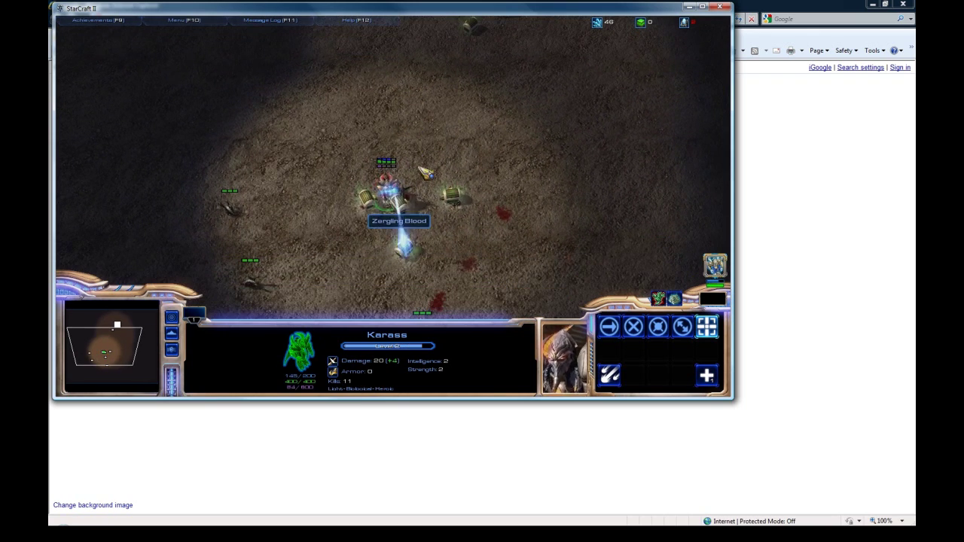
- Move Karass away from the Zerglings and back north to the Forge
right_click(426, 154)
key(Up)
key(Right)
right_click(426, 154)
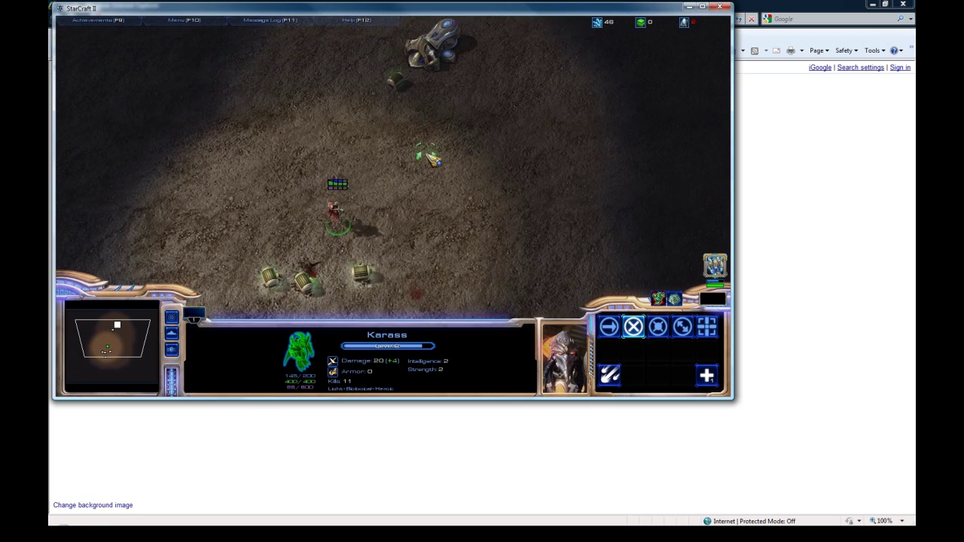
key(Up)
right_click(427, 154)
right_click(437, 174)
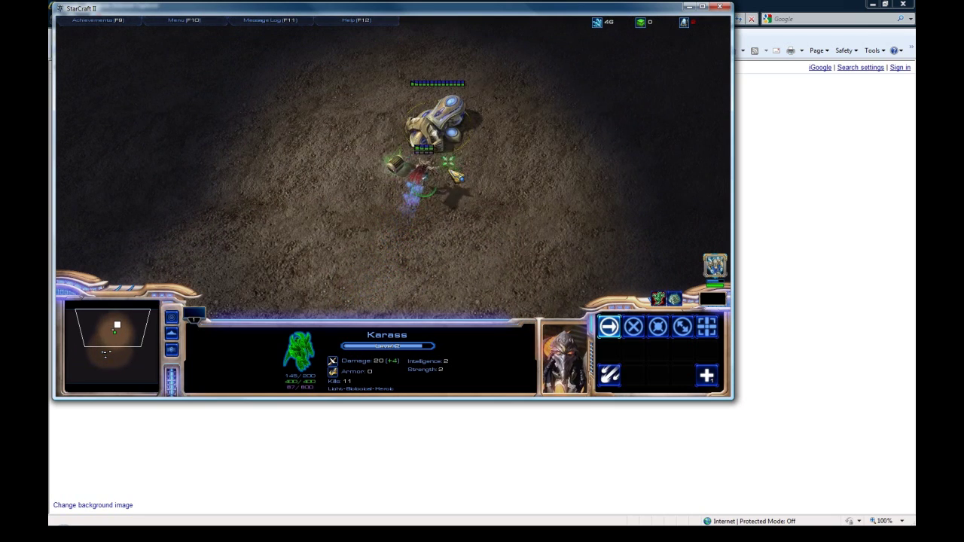
- Try to sell an item from Karass's bag to the Forge
click(688, 278)
click(448, 116)
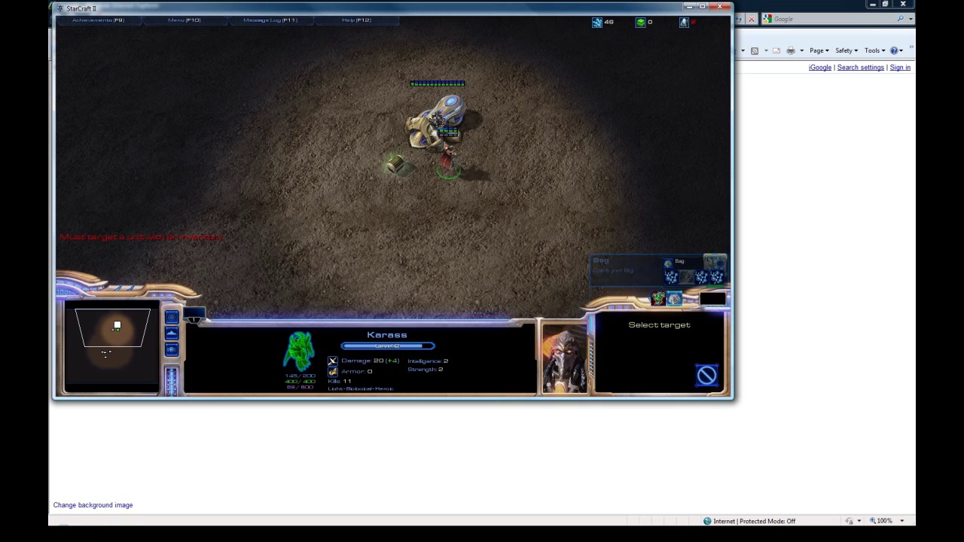
click(448, 115)
right_click(467, 133)
key(Down)
right_click(489, 153)
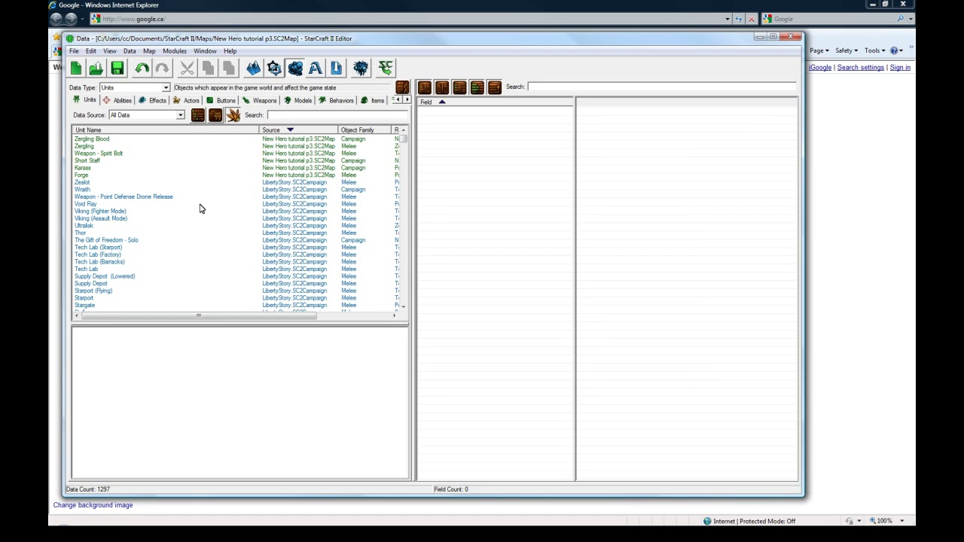
- In the StarCraft II Editor, enable the Pawnable flag in the Zergling Blood unit's Unit - Flags
click(105, 140)
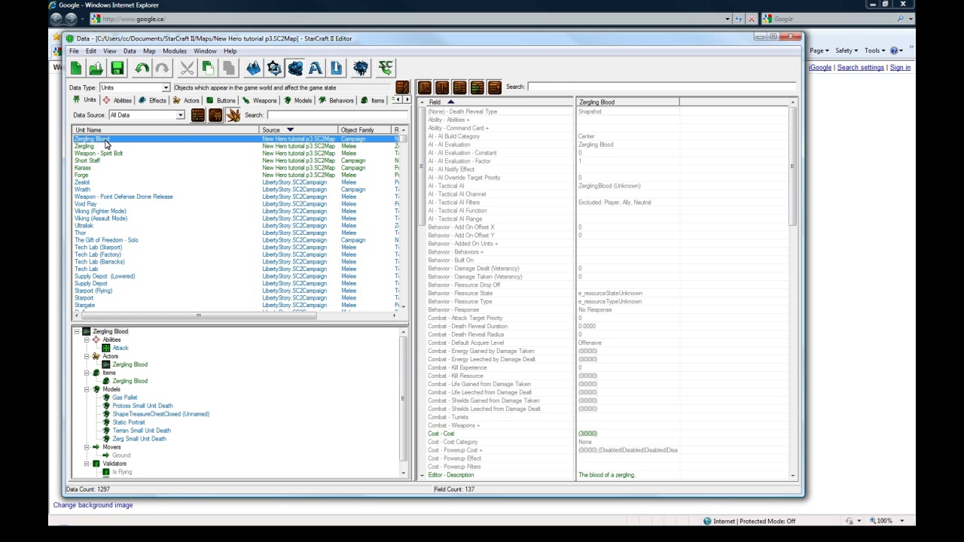
drag(794, 158, 794, 414)
double_click(617, 393)
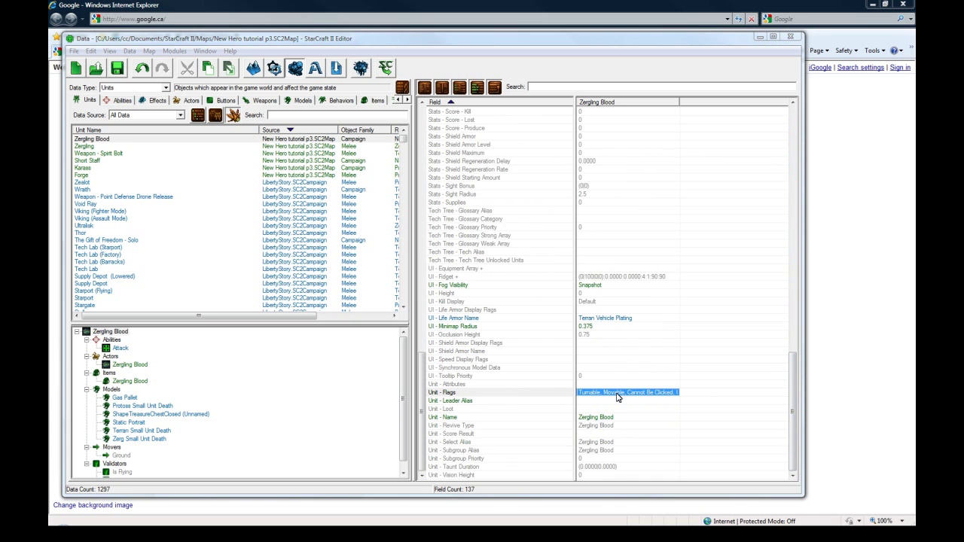
scroll(280, 295, down, 10)
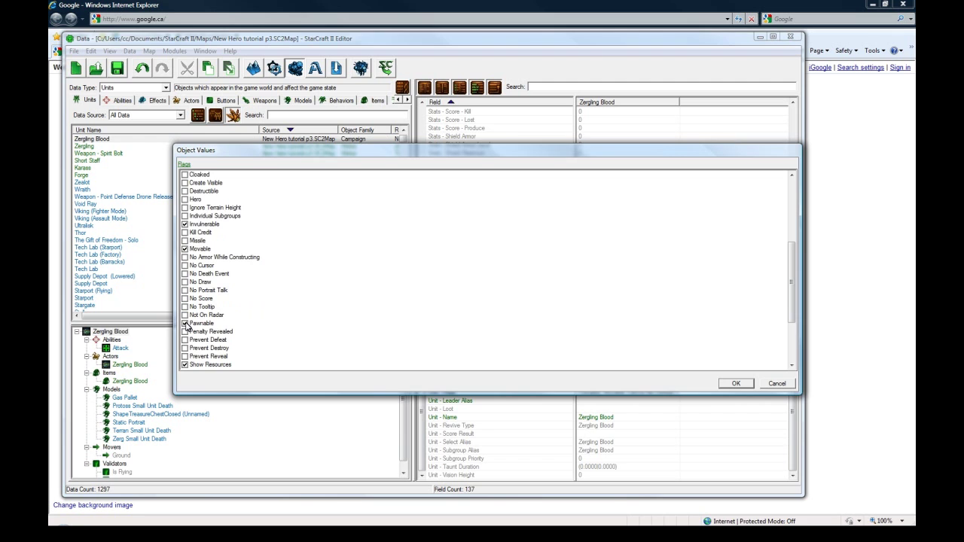
key(Return)
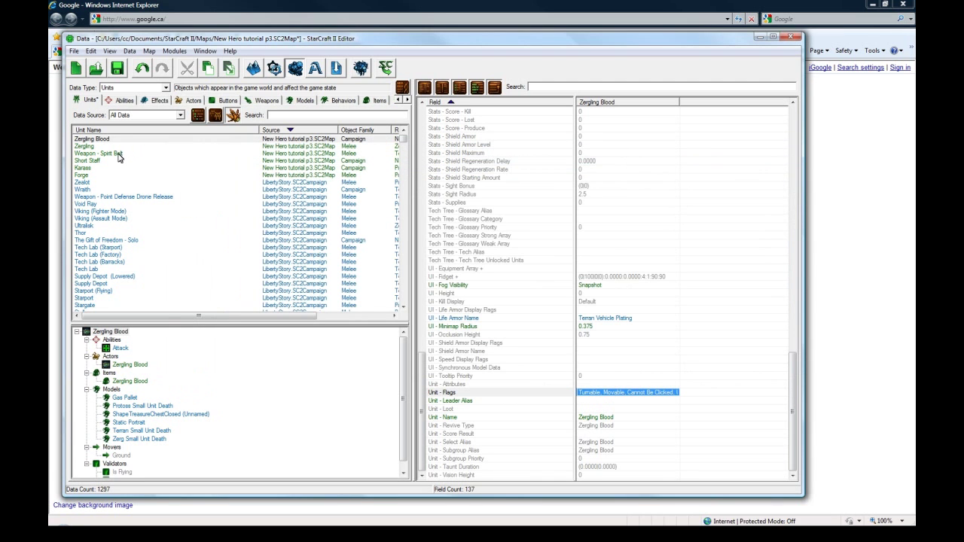
- Enable the Pawnable flag in the Short Staff unit's Unit - Flags and save the map
click(119, 161)
double_click(628, 392)
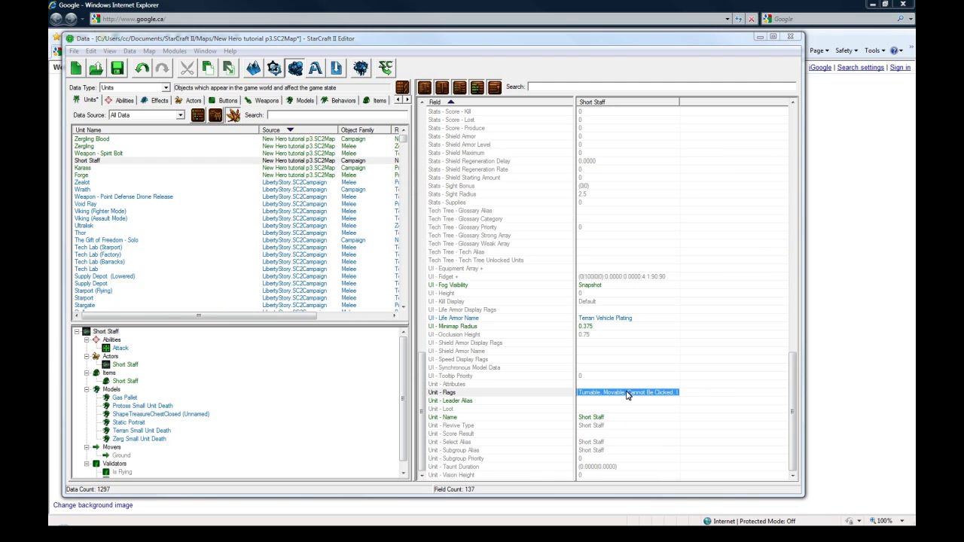
scroll(280, 294, down, 10)
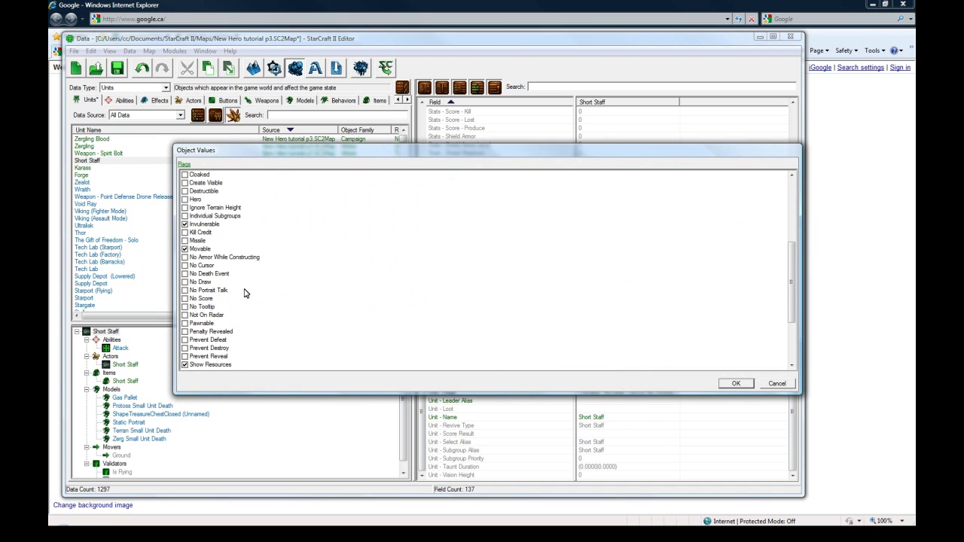
click(737, 384)
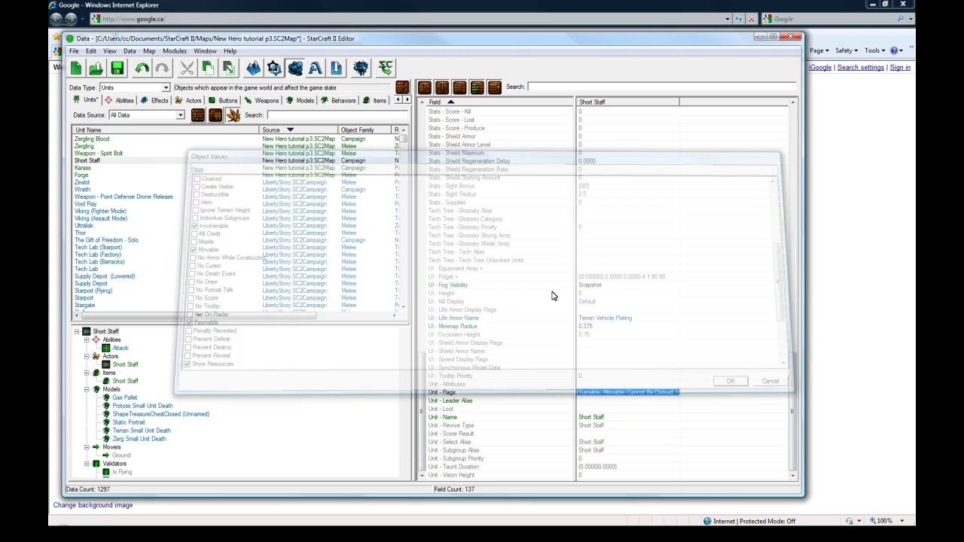
click(119, 70)
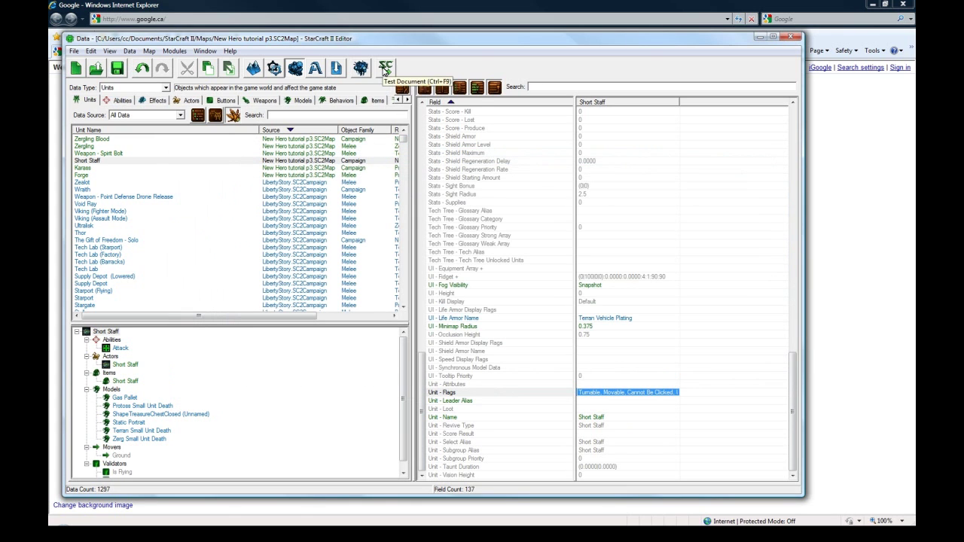
- Test the map in game and have Karass pick up the nearer of the two chests below the Forge
click(386, 69)
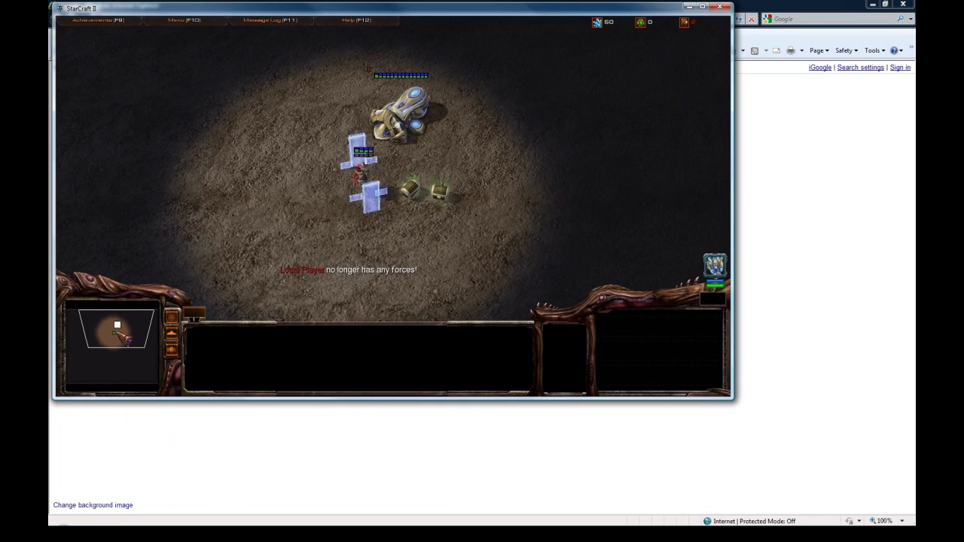
drag(427, 209, 442, 207)
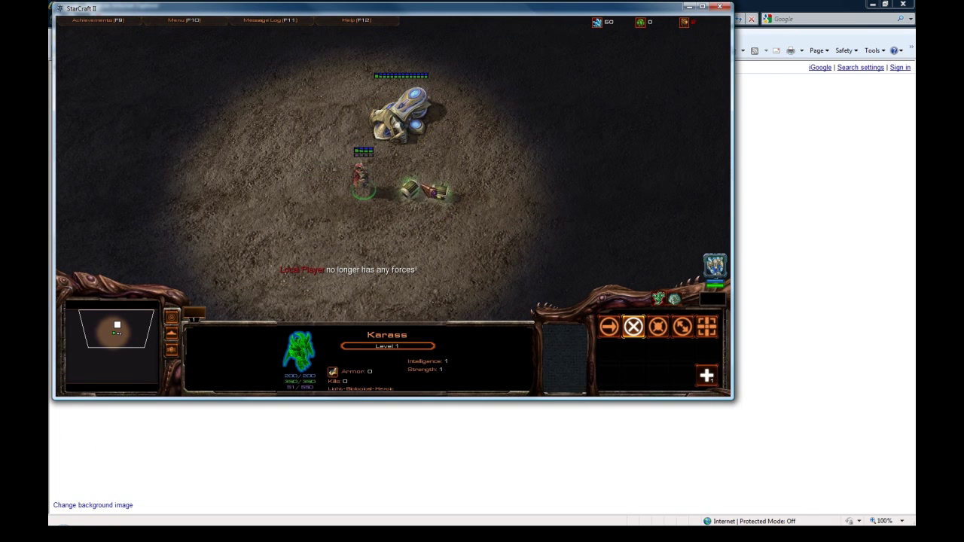
right_click(410, 189)
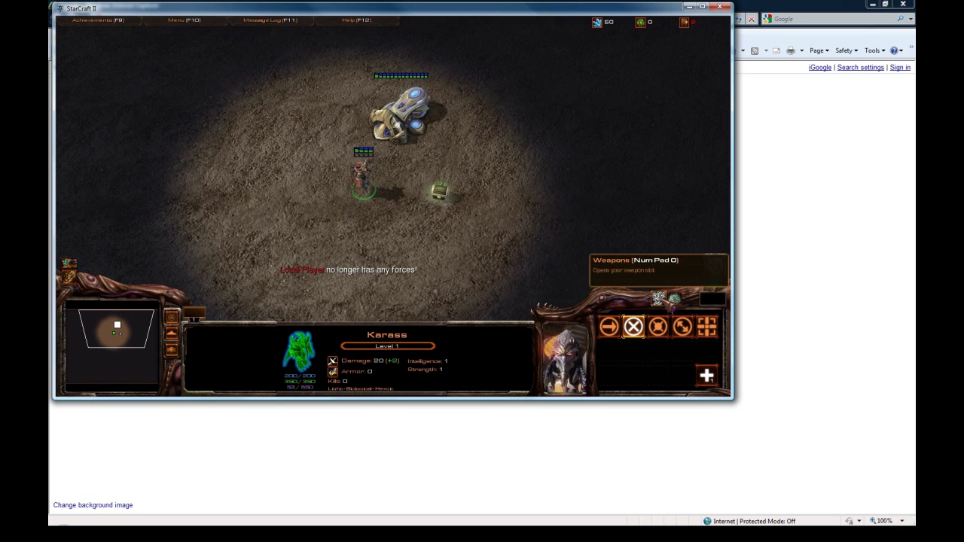
- Sell Karass's Short Staff to the Forge
key(a)
key(Escape)
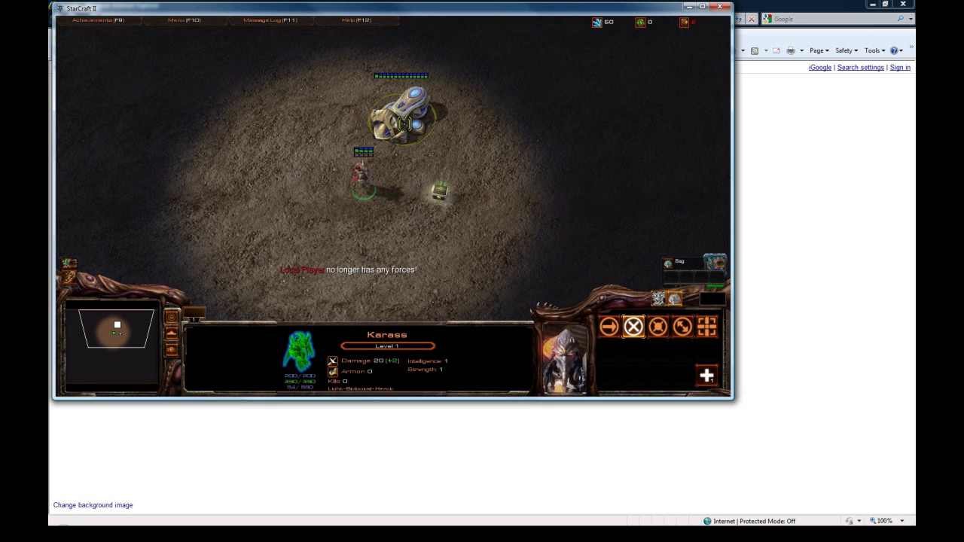
right_click(405, 124)
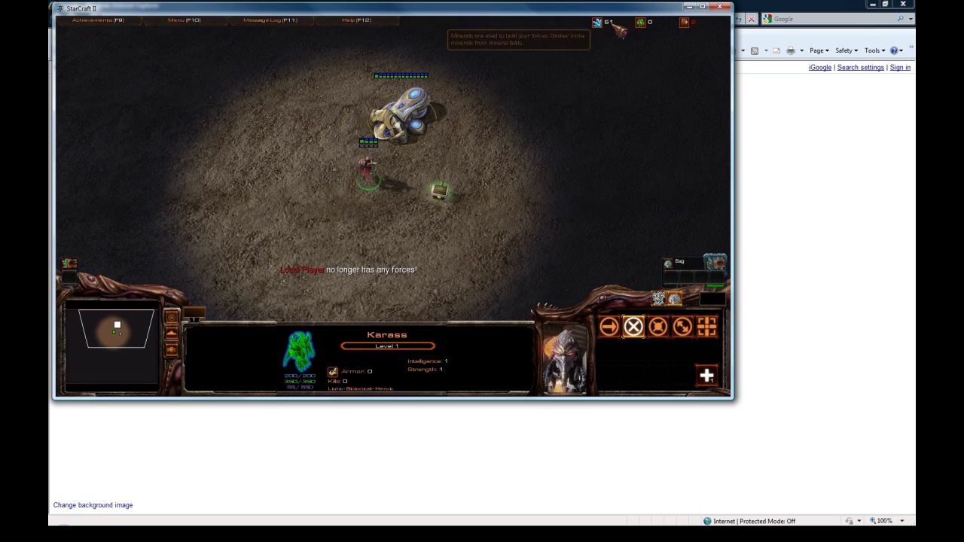
- Pick up the remaining chest with Karass and sell its Zergling Blood from the bag to the Forge
right_click(444, 187)
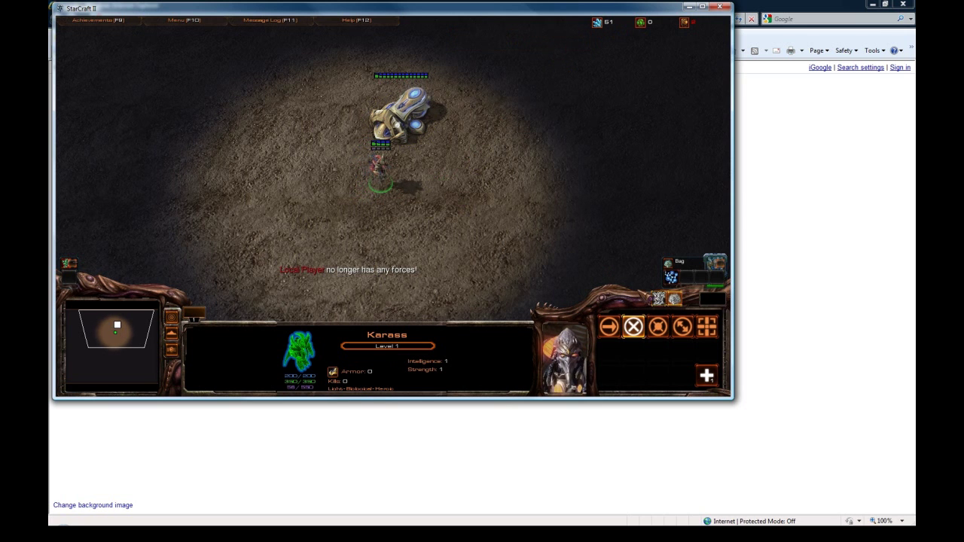
click(659, 299)
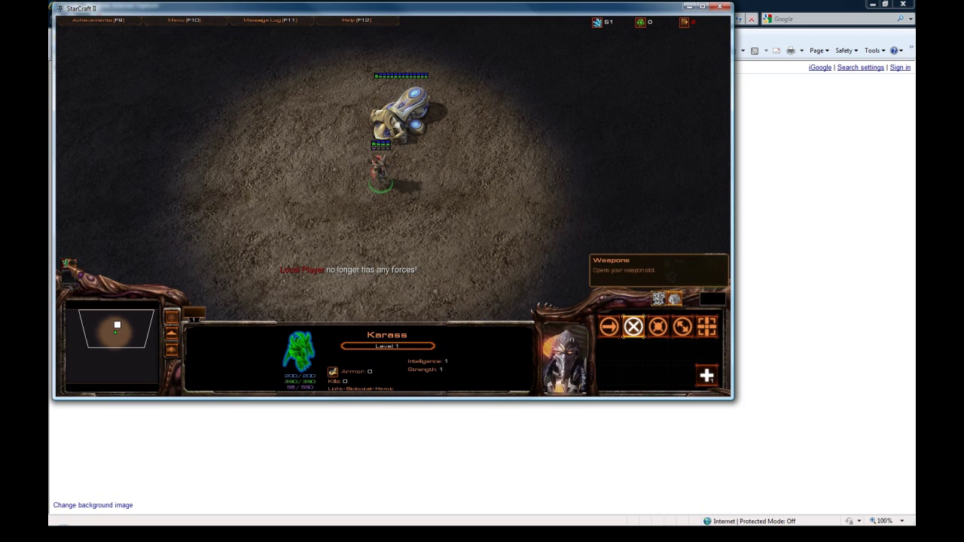
click(665, 298)
right_click(673, 278)
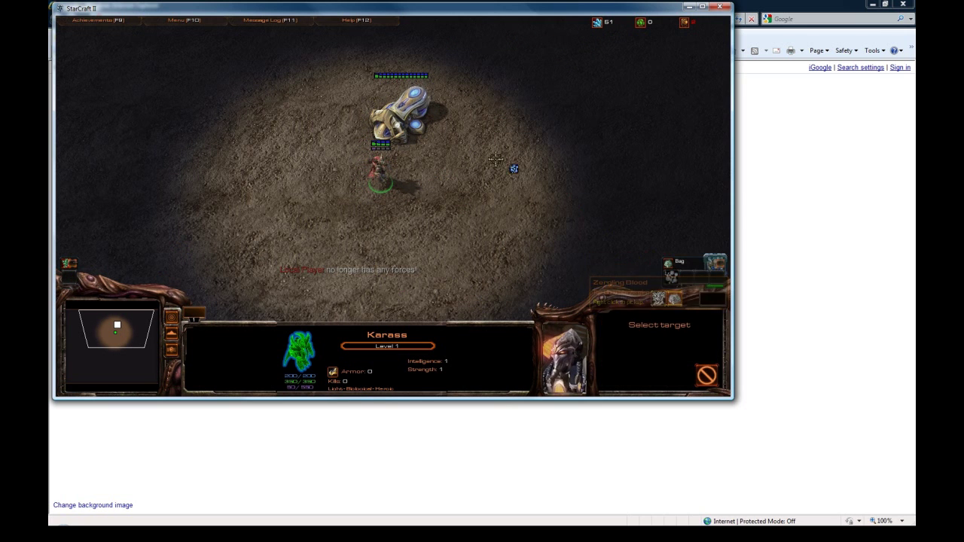
click(403, 113)
- Move Karass south of the Forge toward the Zerglings
right_click(359, 200)
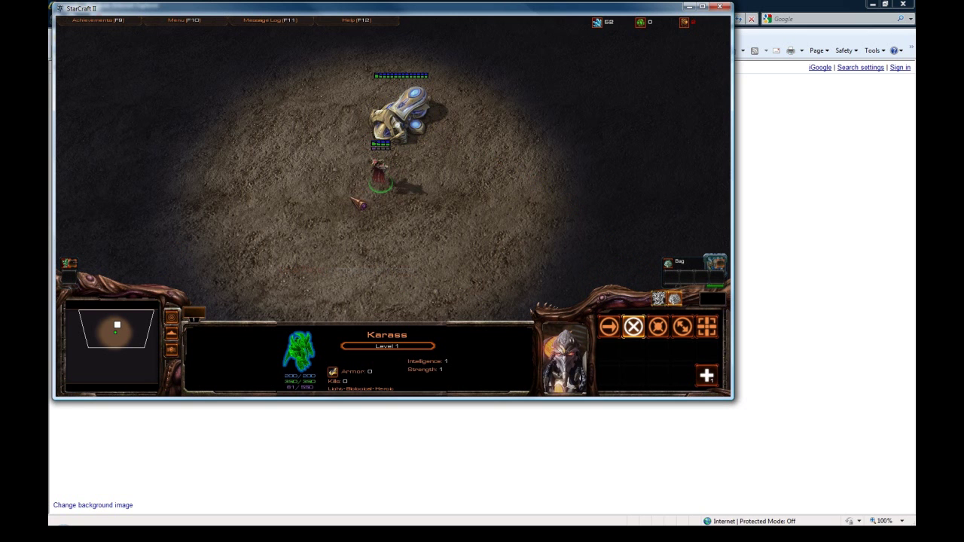
right_click(375, 235)
key(Left)
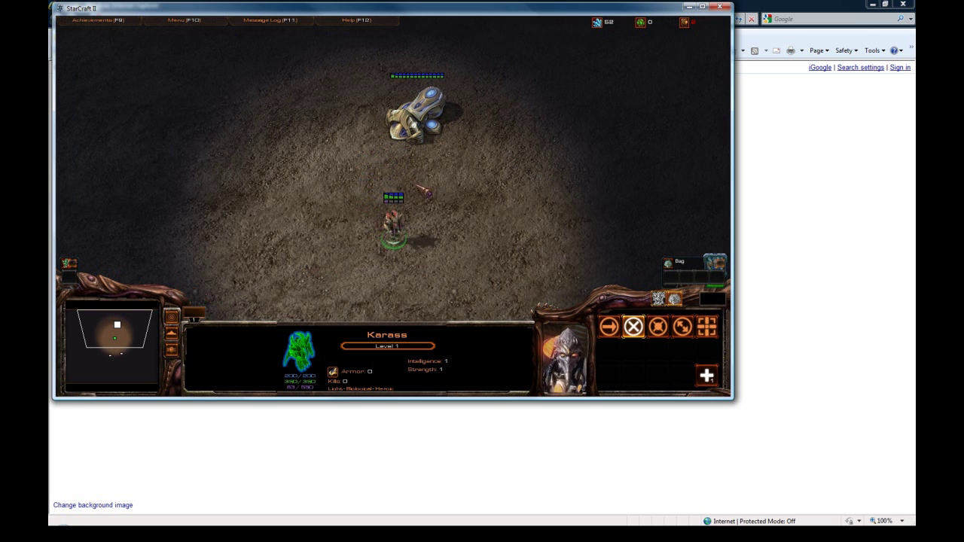
right_click(421, 204)
key(Down)
key(Left)
right_click(431, 175)
right_click(458, 178)
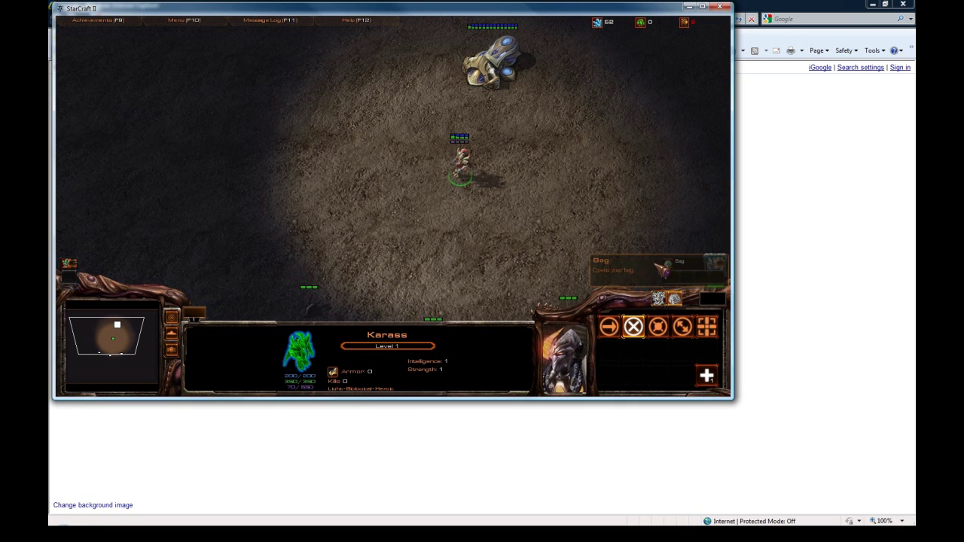
- Spend Karass's skill point on Spirit Bolt and move him a short distance east
click(705, 375)
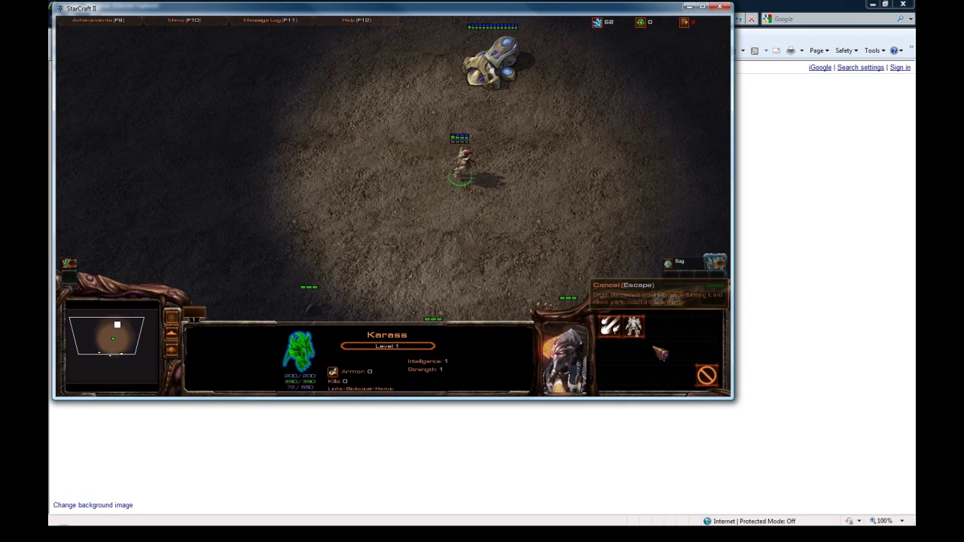
click(611, 328)
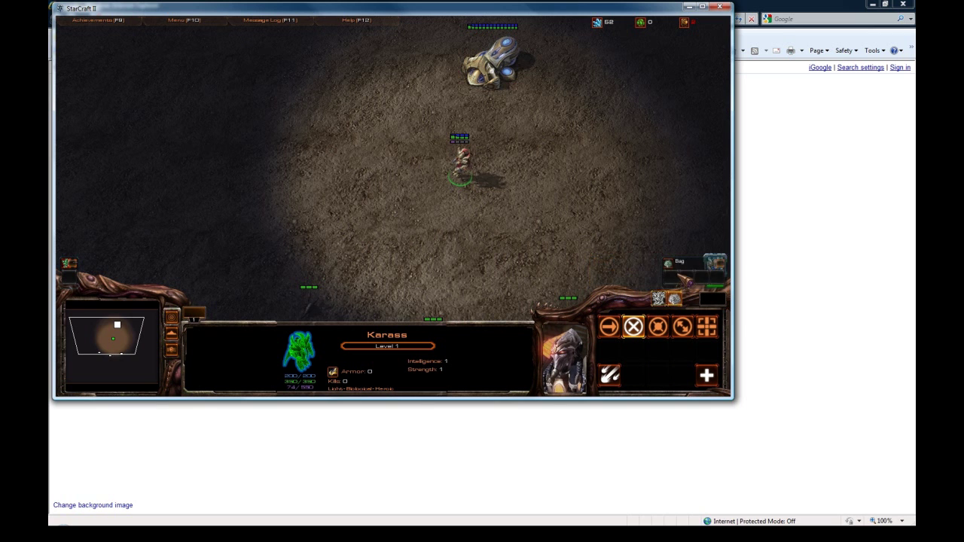
right_click(512, 173)
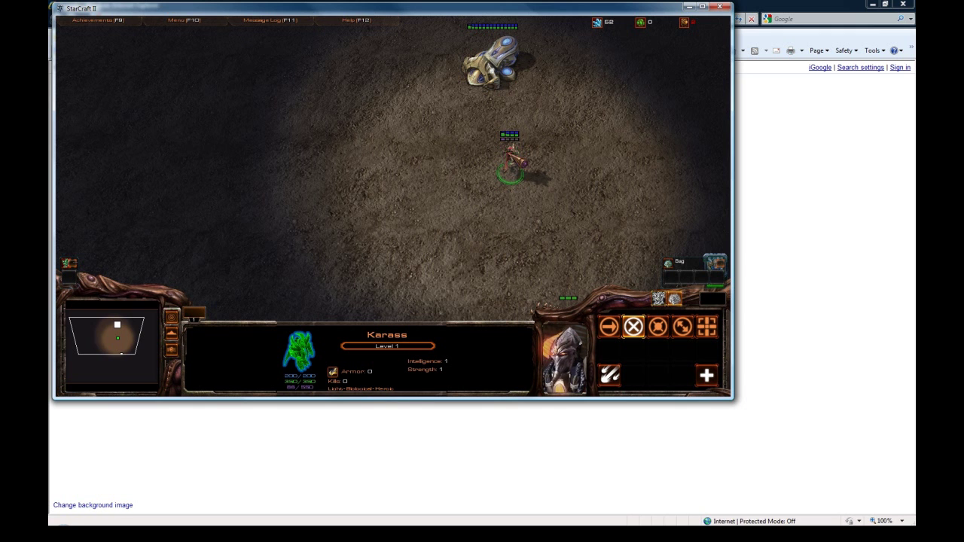
key(Right)
key(Left)
key(Right)
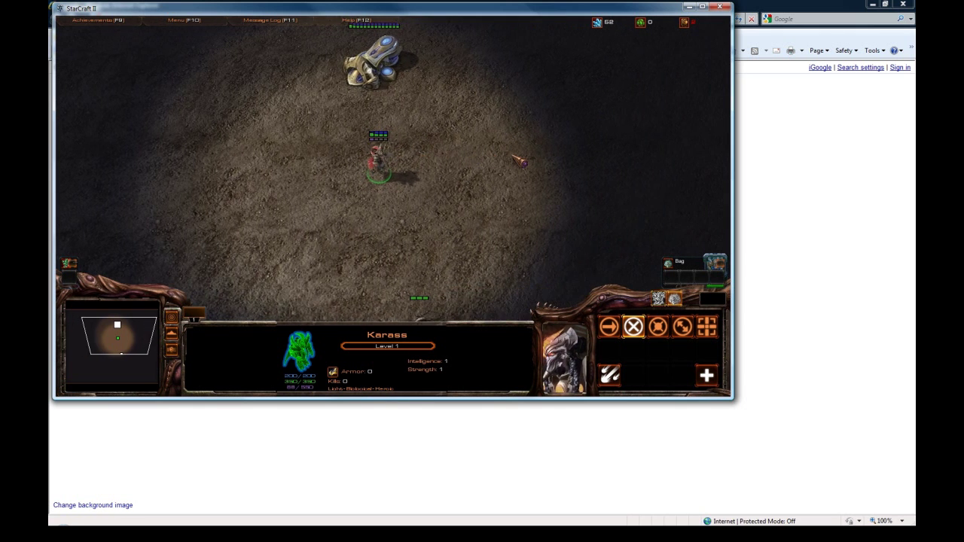
key(Left)
key(Right)
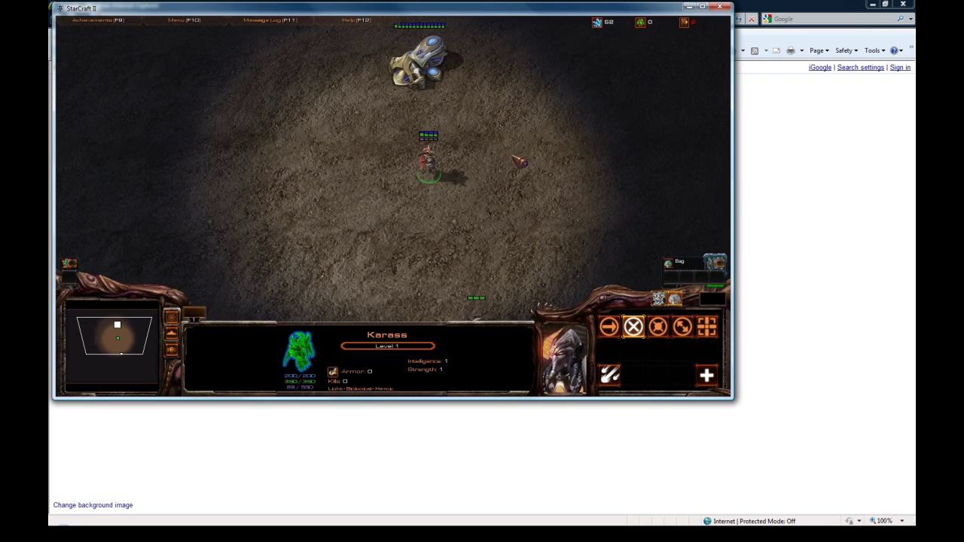
key(Left)
key(Up)
key(Right)
key(Down)
key(Right)
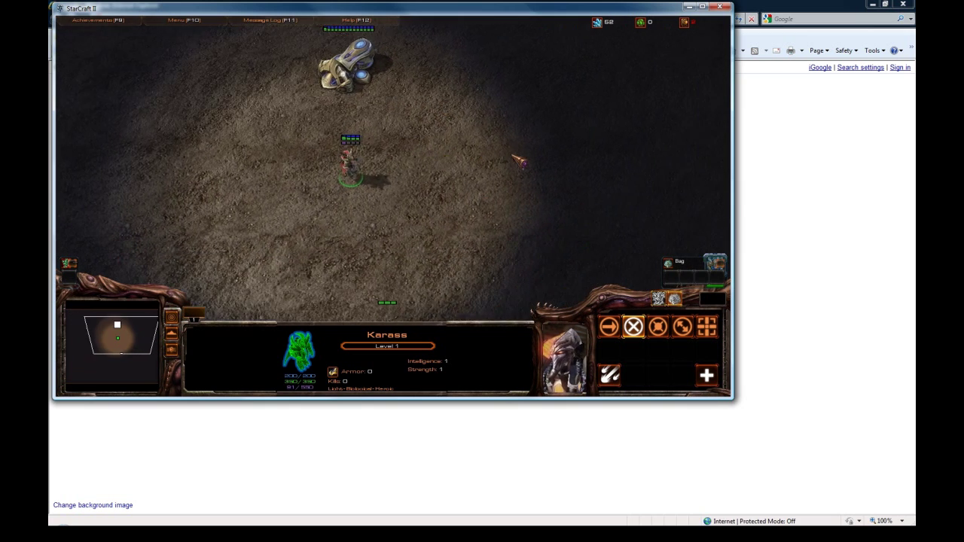
key(Down)
key(Left)
key(Up)
key(Right)
key(Left)
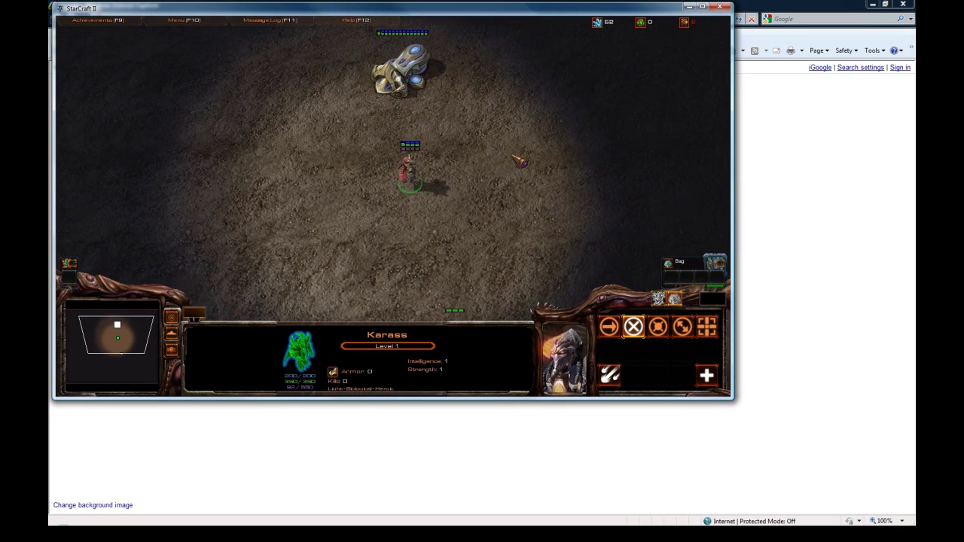
key(Right)
key(Left)
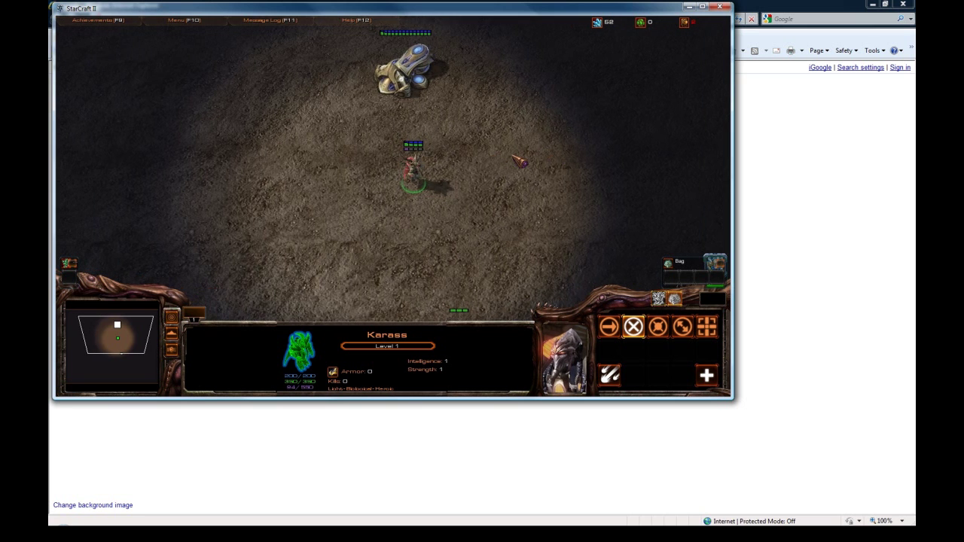
key(Down)
key(Up)
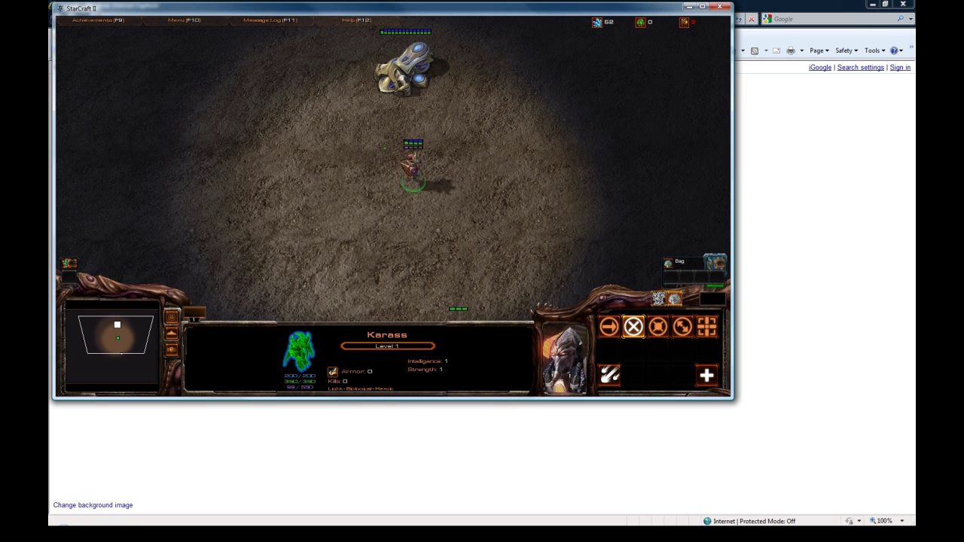
drag(360, 140, 466, 216)
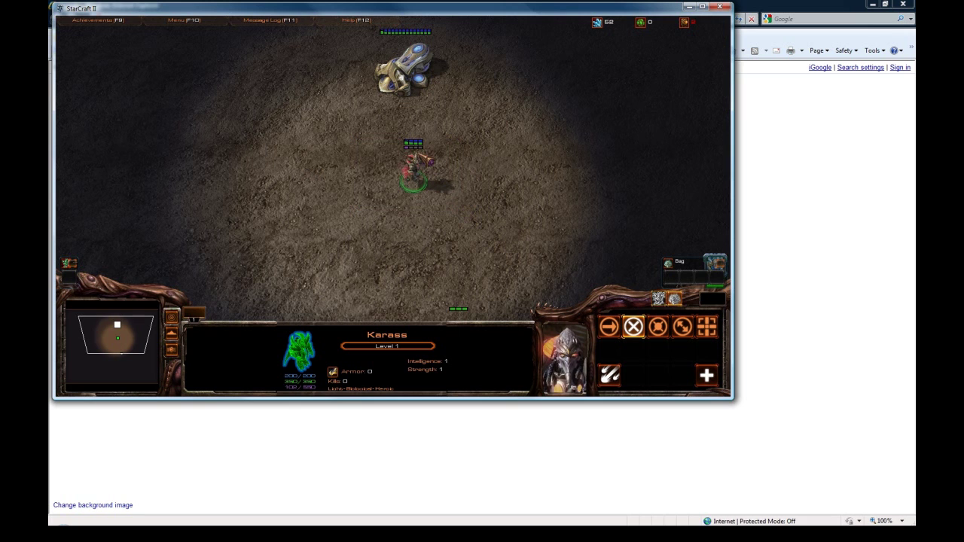
mouse_move(363, 126)
mouse_down()
mouse_move(471, 225)
mouse_move(365, 135)
mouse_up()
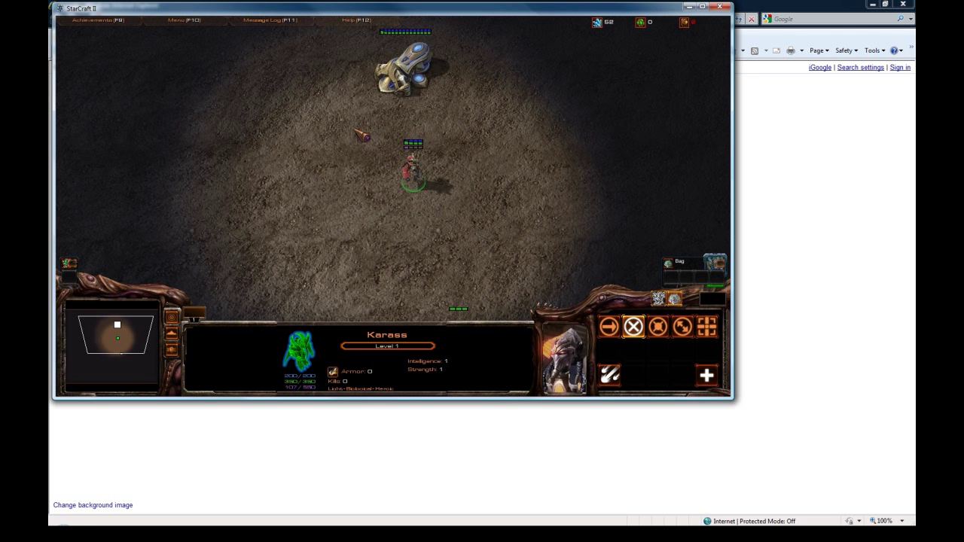
key(Up)
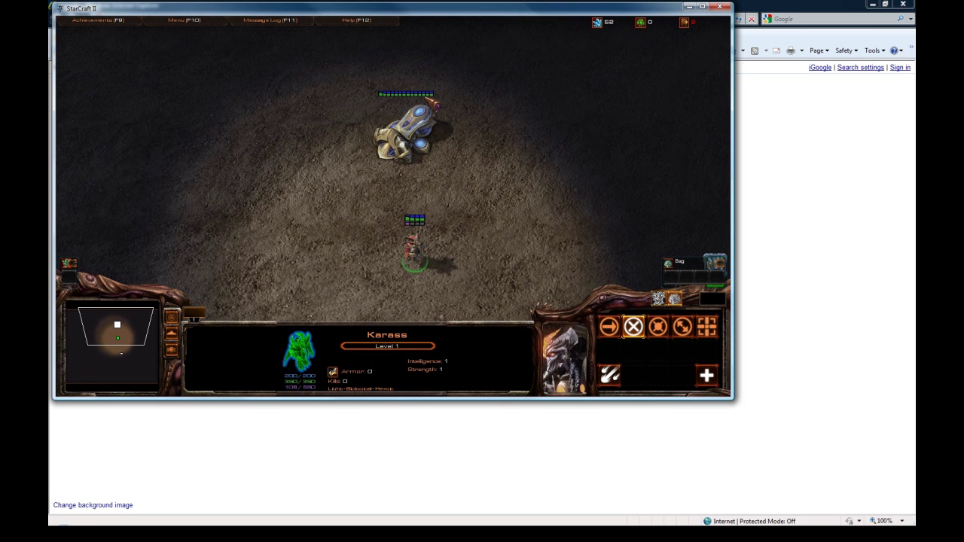
key(Down)
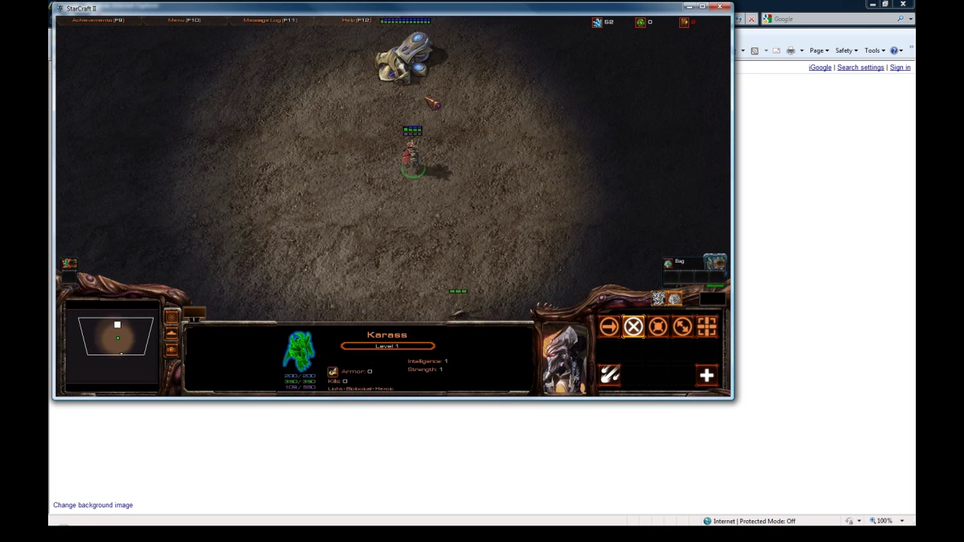
key(Up)
key(Down)
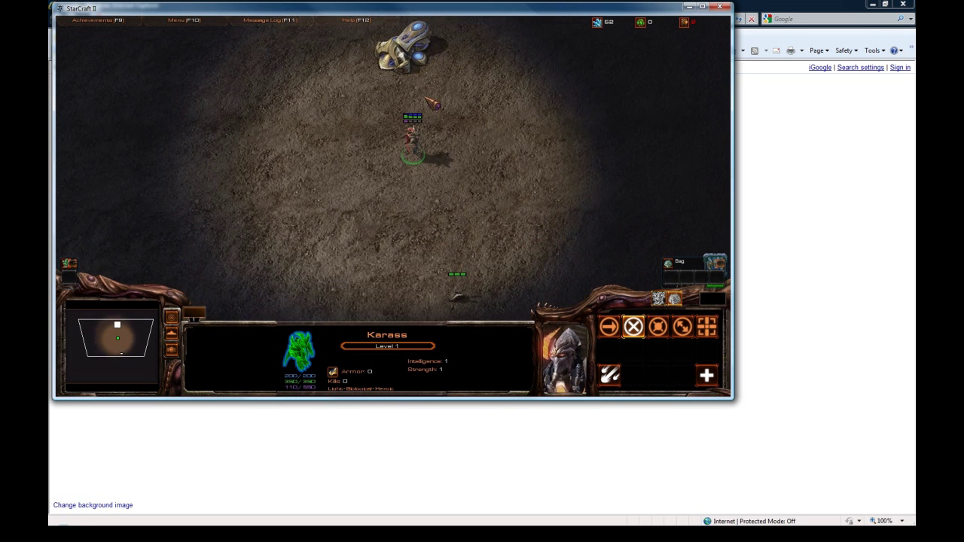
key(Up)
key(Down)
key(Up)
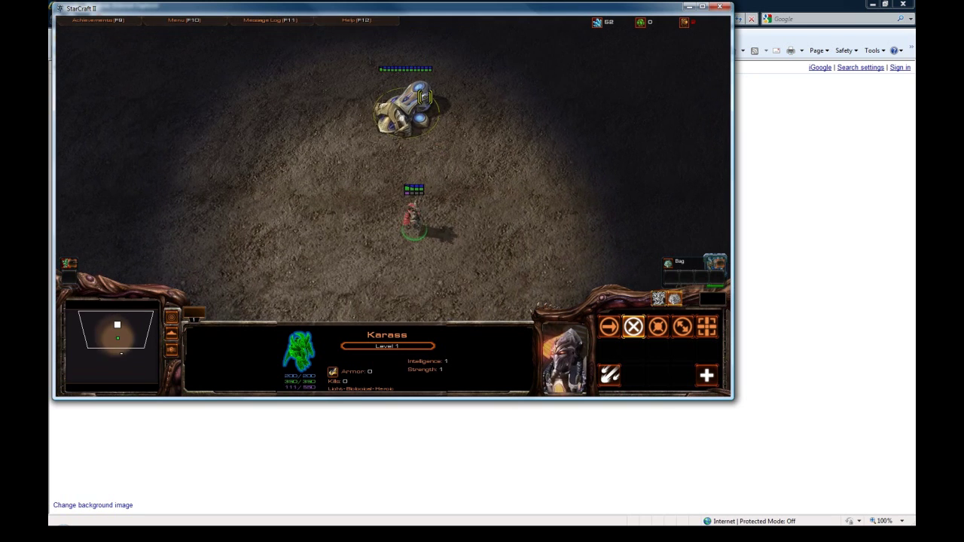
key(Down)
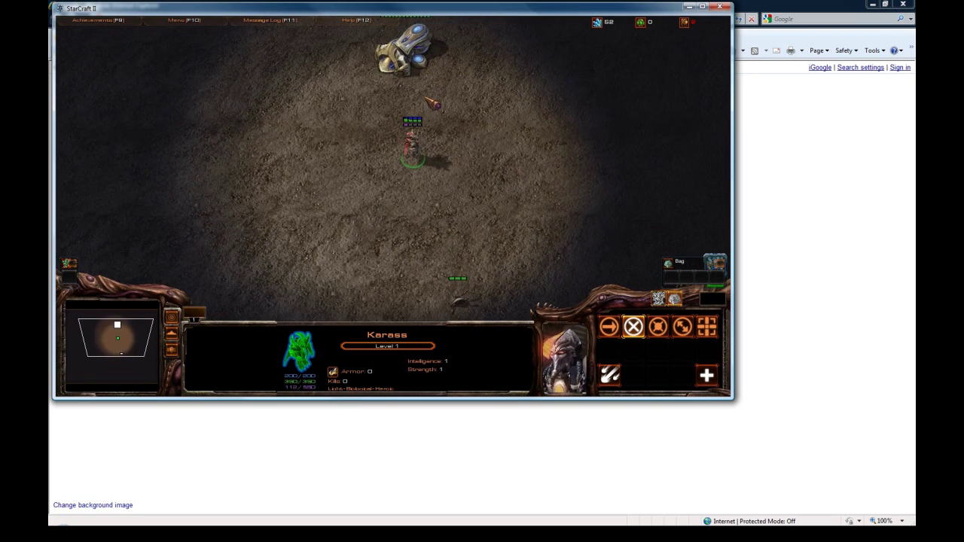
key(Down)
key(Up)
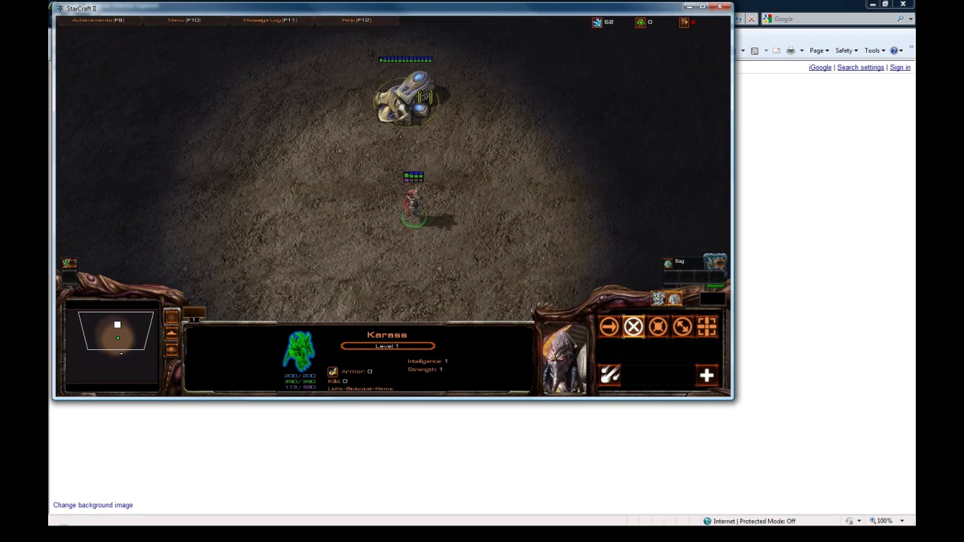
key(Down)
key(Down)
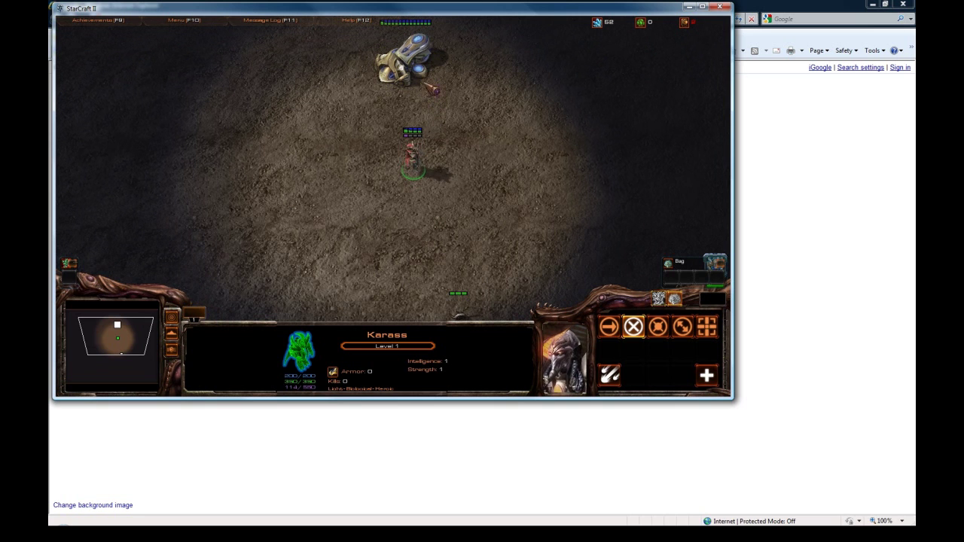
- Switch the selection to the Forge and back to Karass so that his open bag closes
click(436, 62)
drag(457, 195, 458, 196)
drag(346, 97, 485, 225)
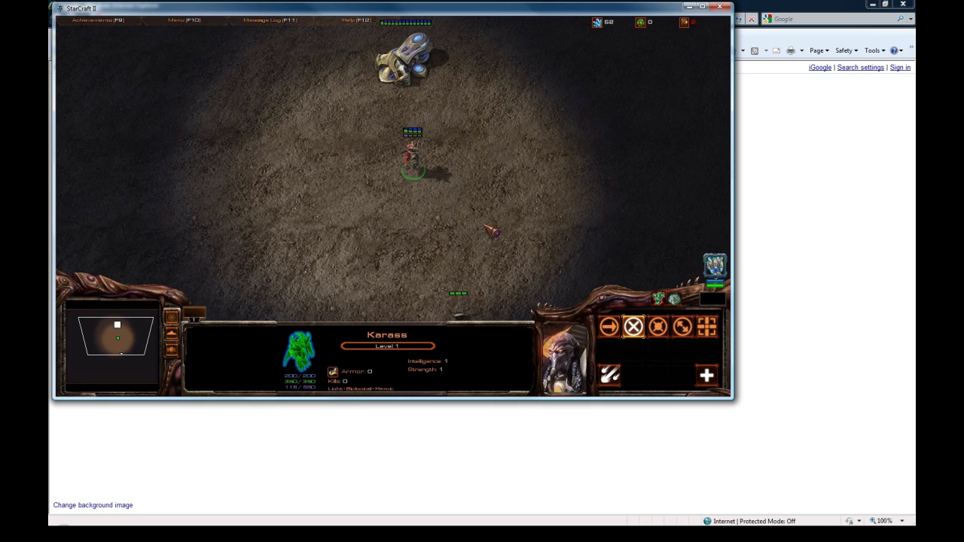